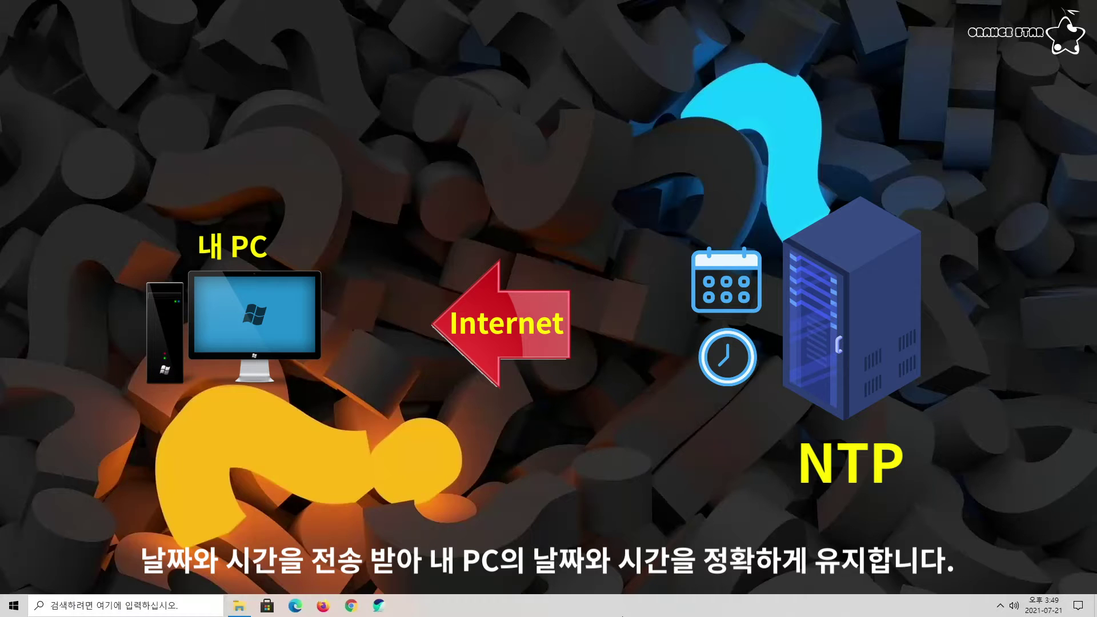
- Open the date and time settings (날짜 및 시간) and synchronize the system clock with the time server now
key(super+i)
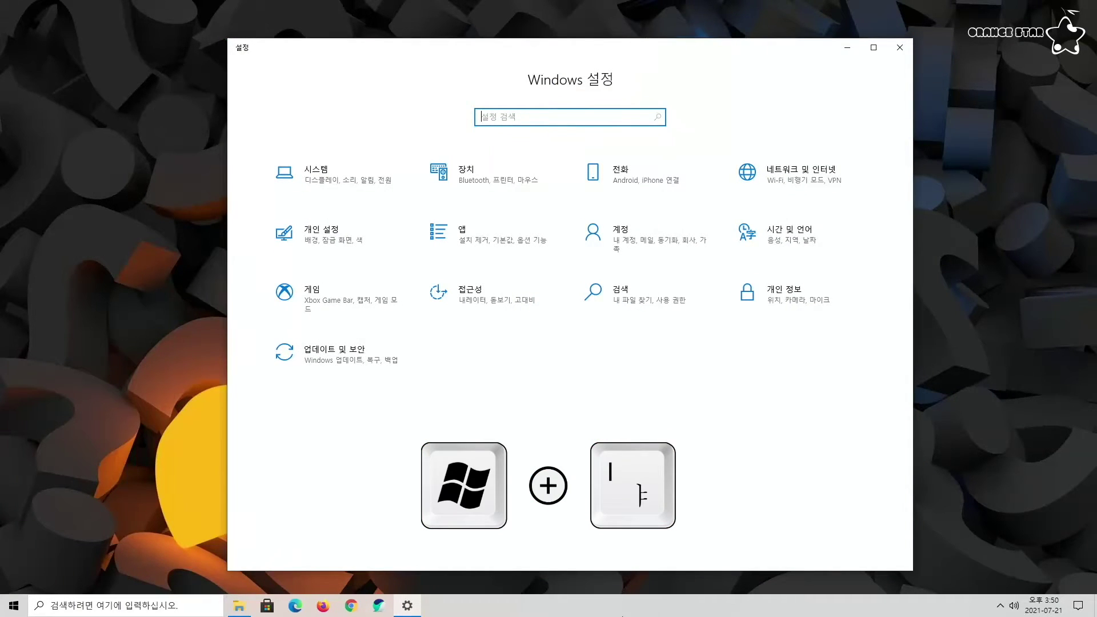
click(751, 247)
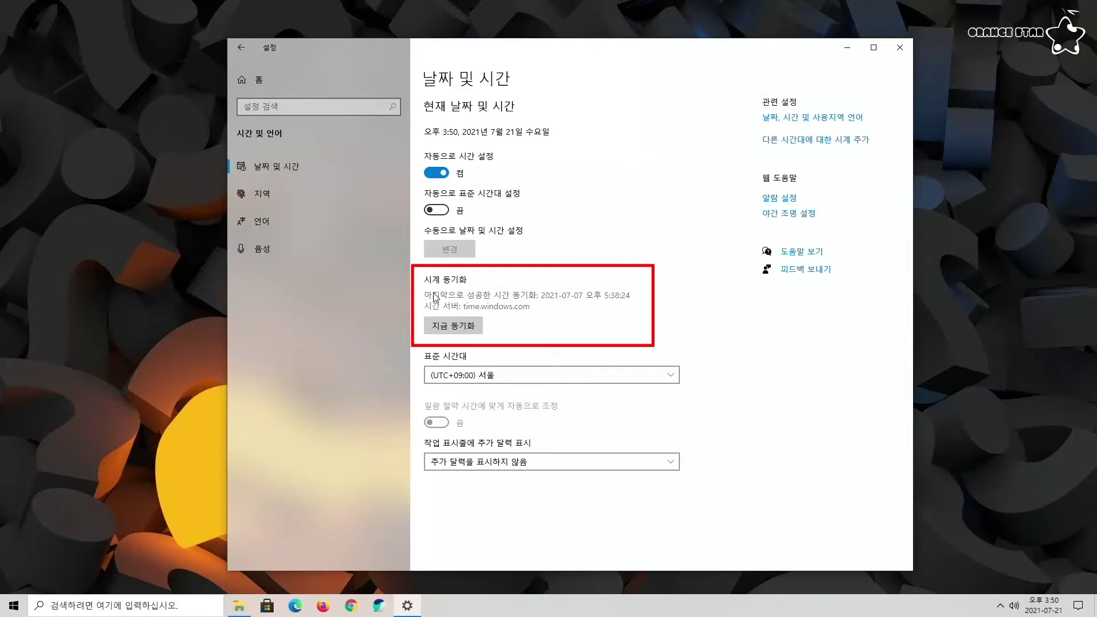
click(439, 324)
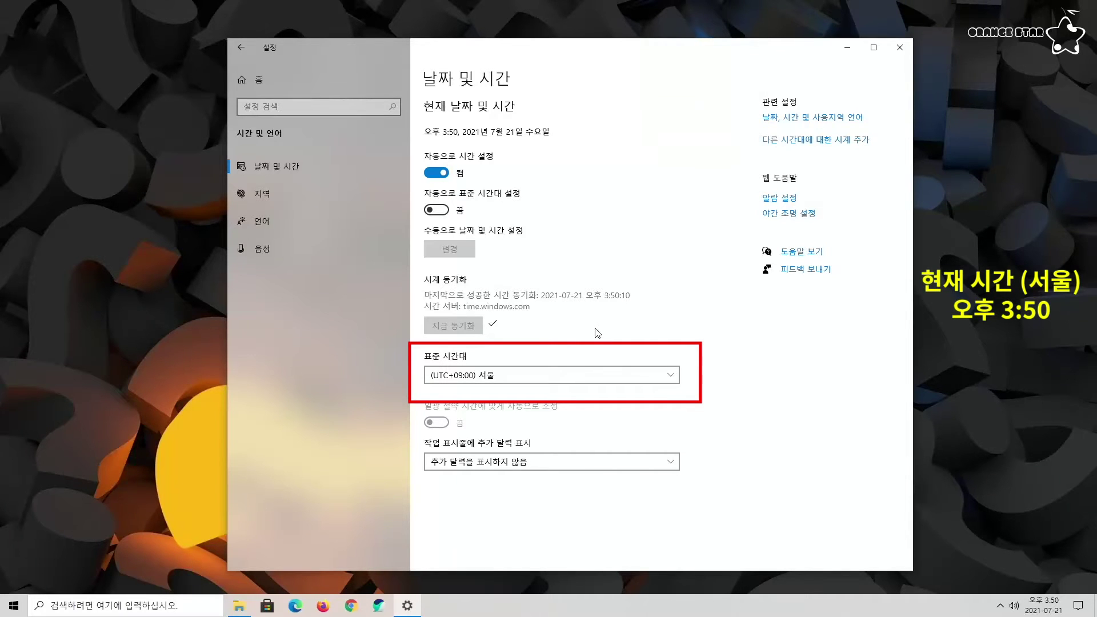
- Reselect (UTC+09:00) 서울 as the time zone, and turn the automatic time zone setting on and off again
click(518, 375)
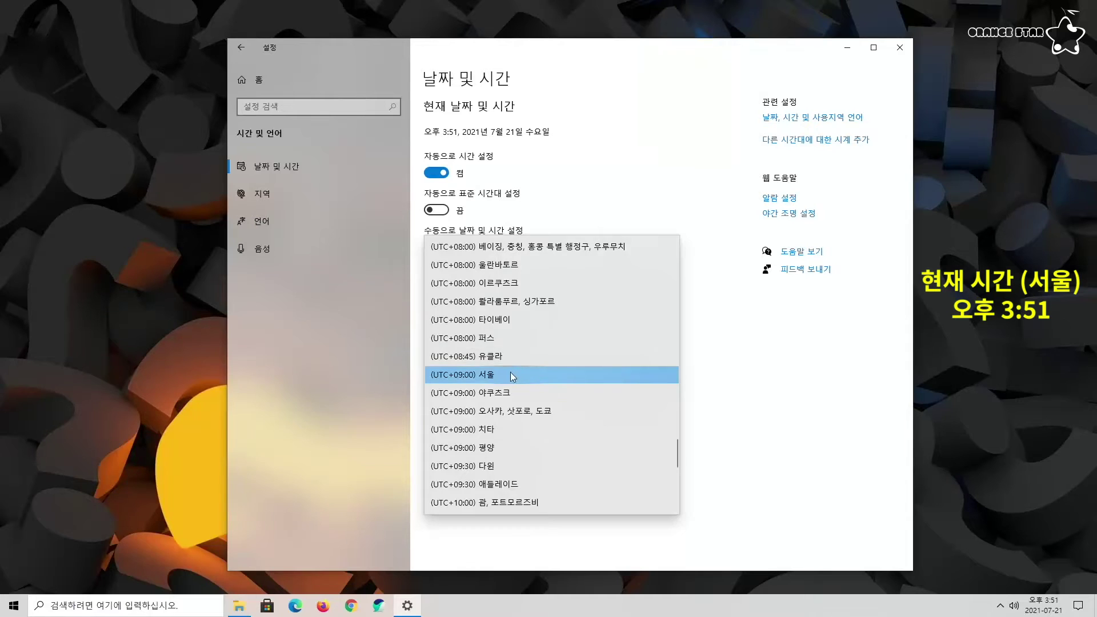
click(511, 374)
click(437, 211)
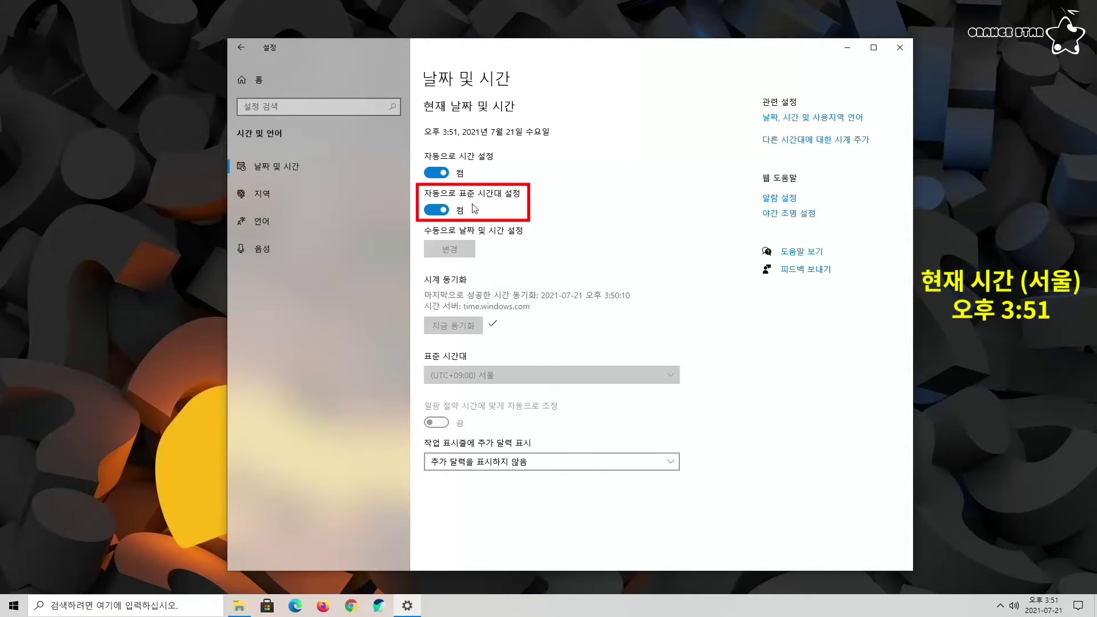
click(445, 214)
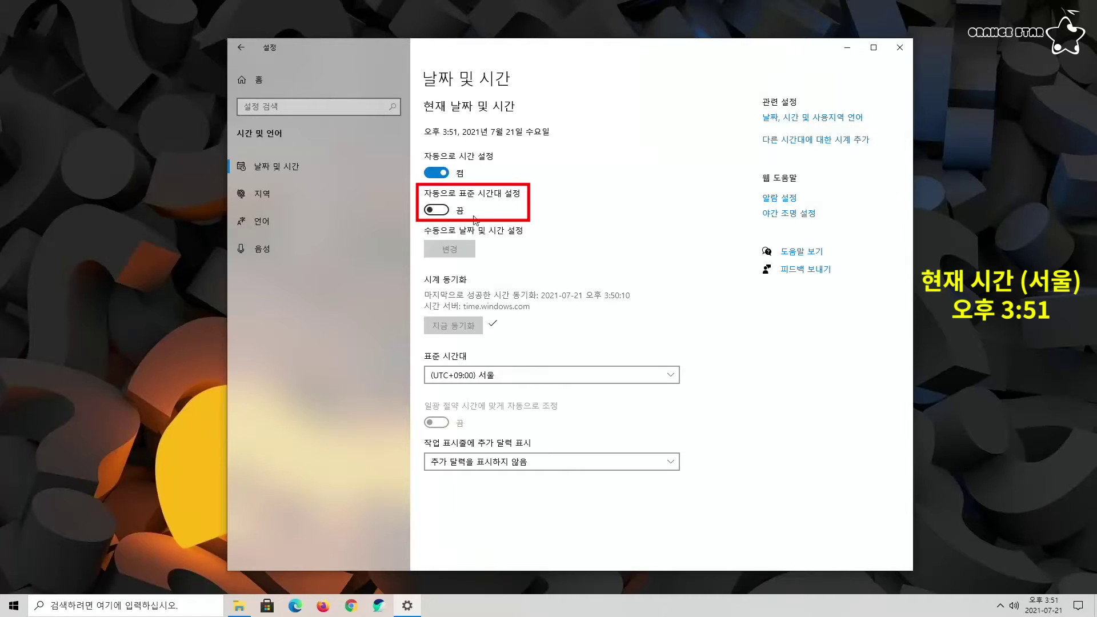
- Set the time zone to (UTC+07:00) 방콕, 하노이, 자카르타
click(514, 376)
click(515, 376)
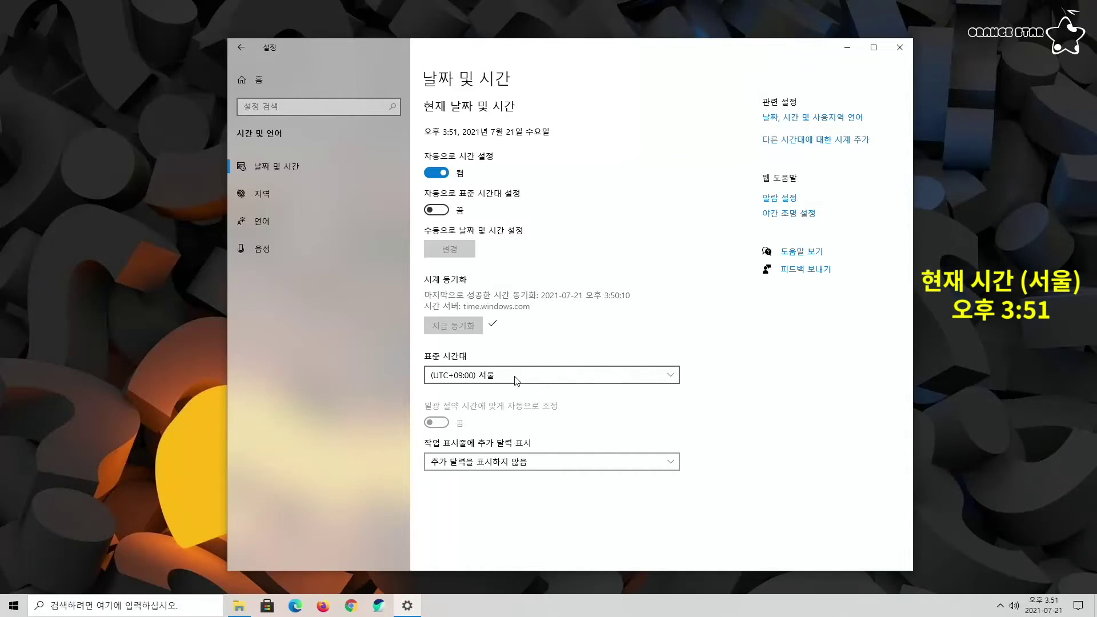
click(516, 381)
scroll(514, 375, up, 5)
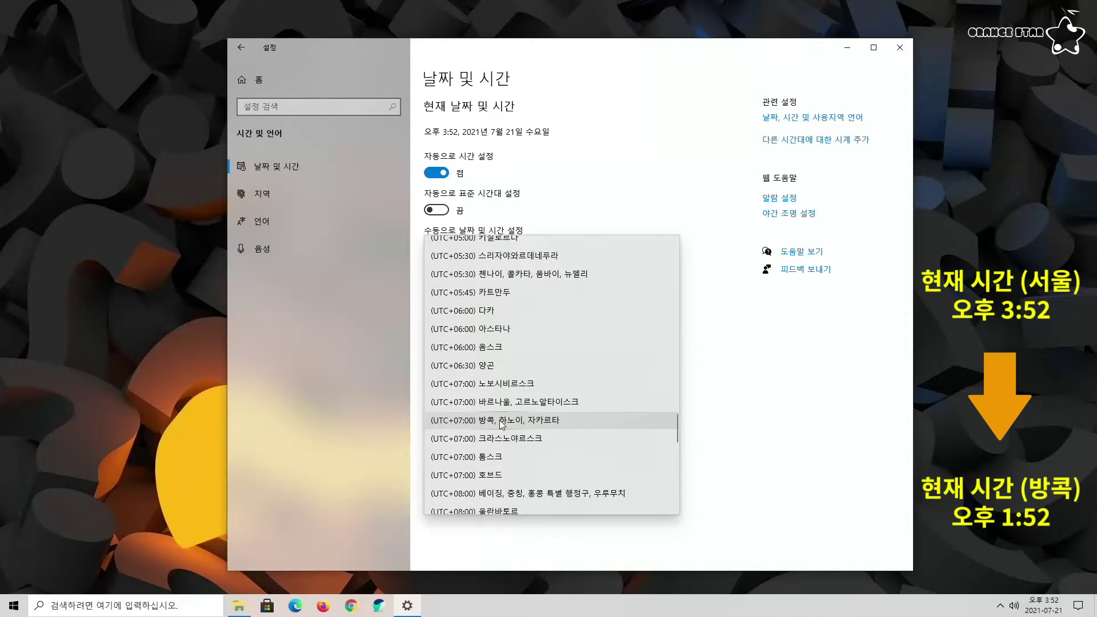
click(502, 422)
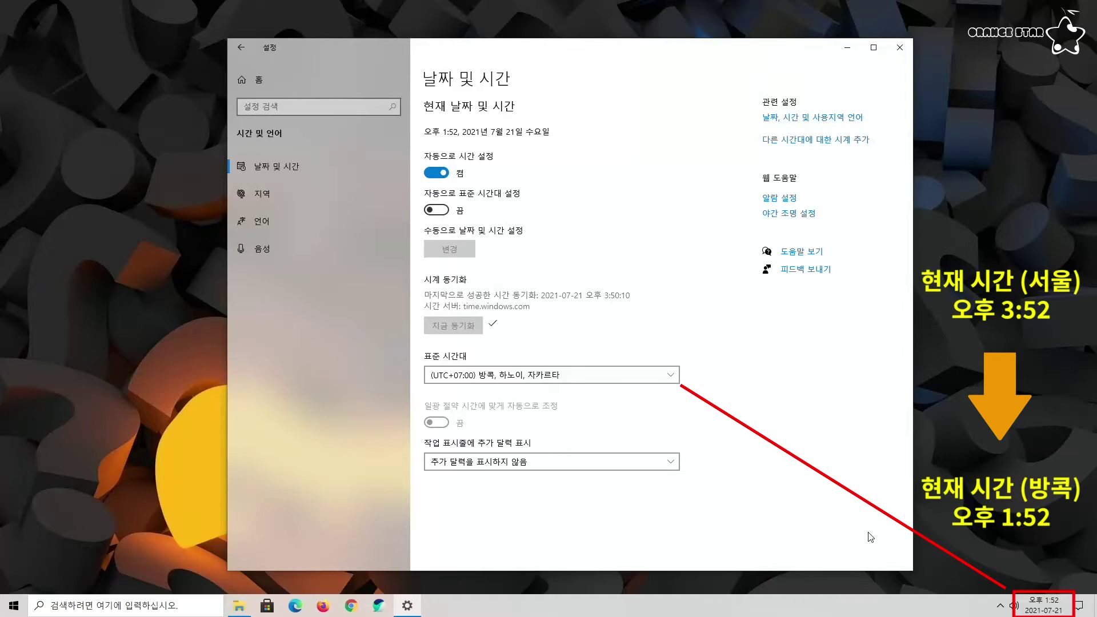
- Set the time zone back to (UTC+09:00) 서울 and close the settings window
click(548, 375)
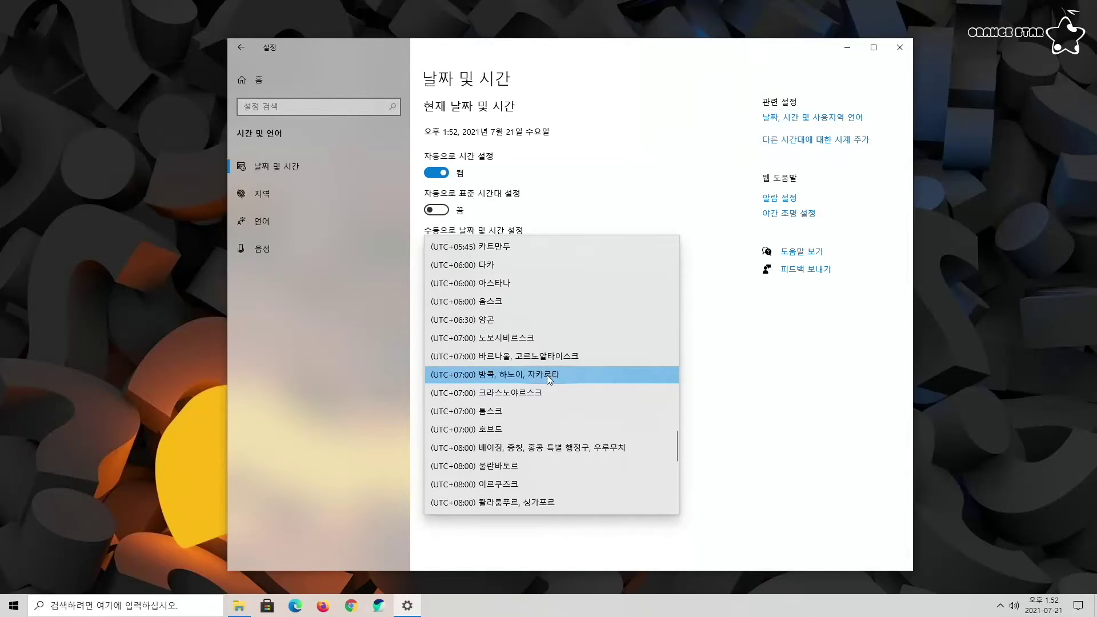
scroll(547, 375, down, 2)
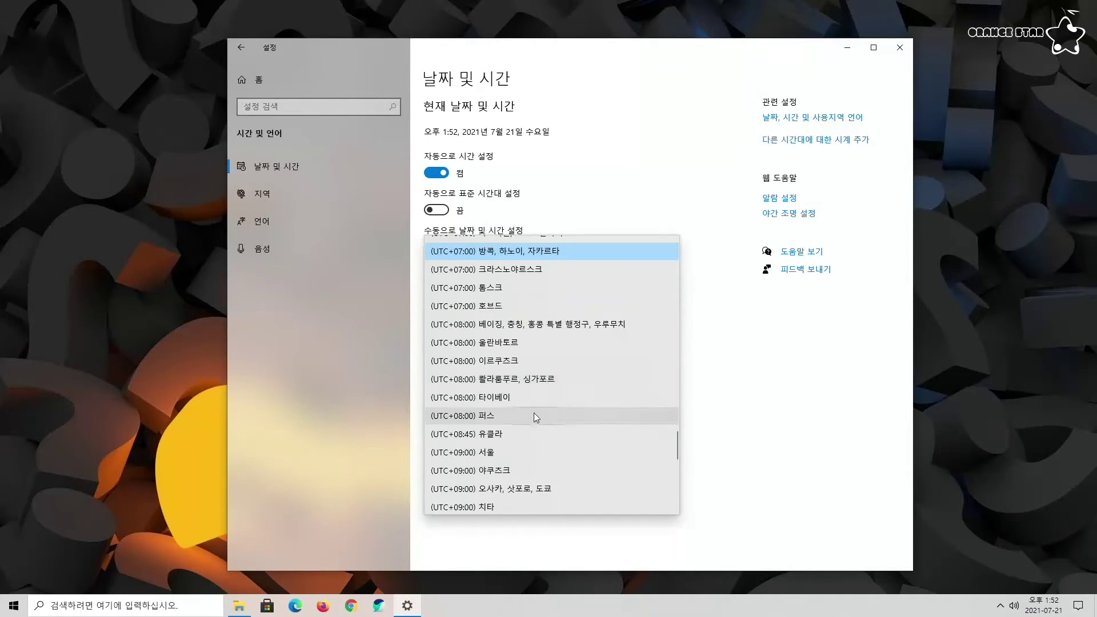
click(532, 452)
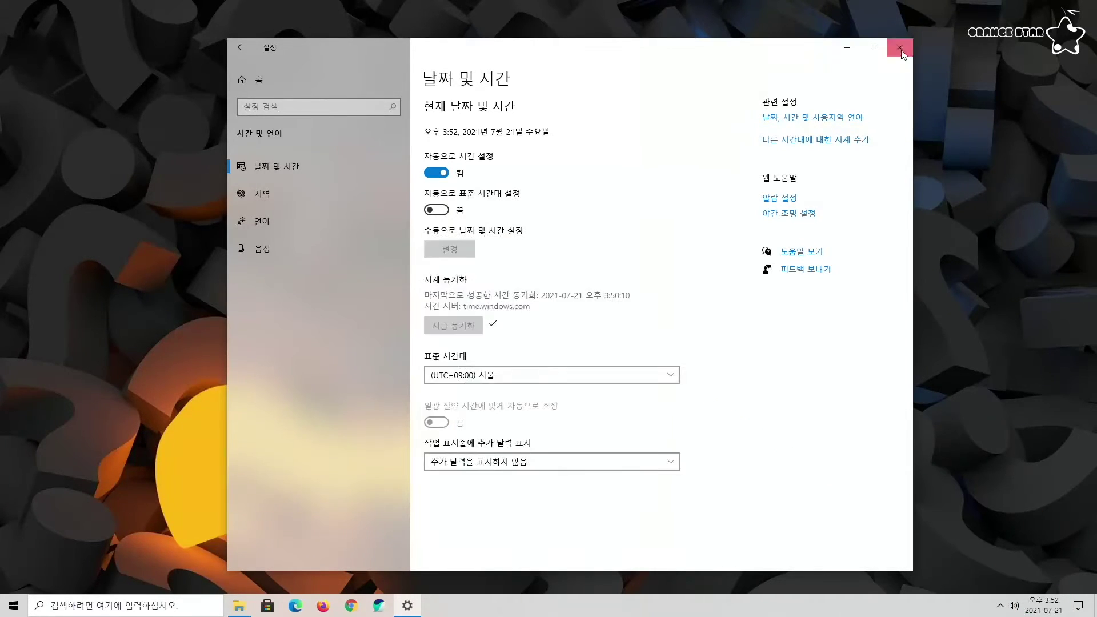
click(900, 47)
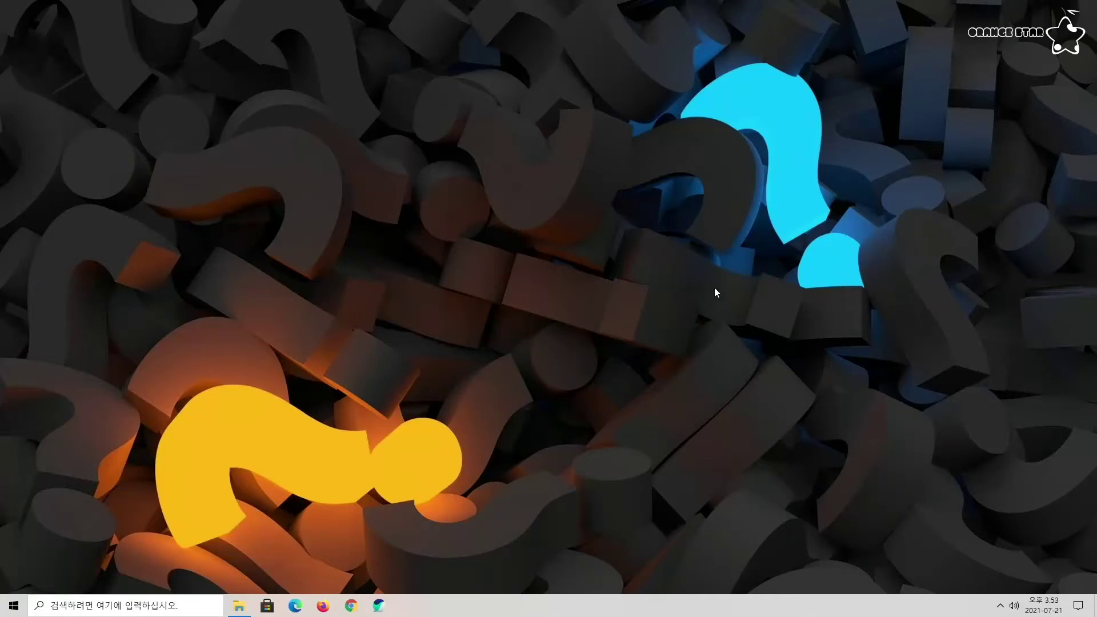
- Check the taskbar calendar, and open the dialog for adding clocks for other time zones from the maximized date and time settings
click(1033, 608)
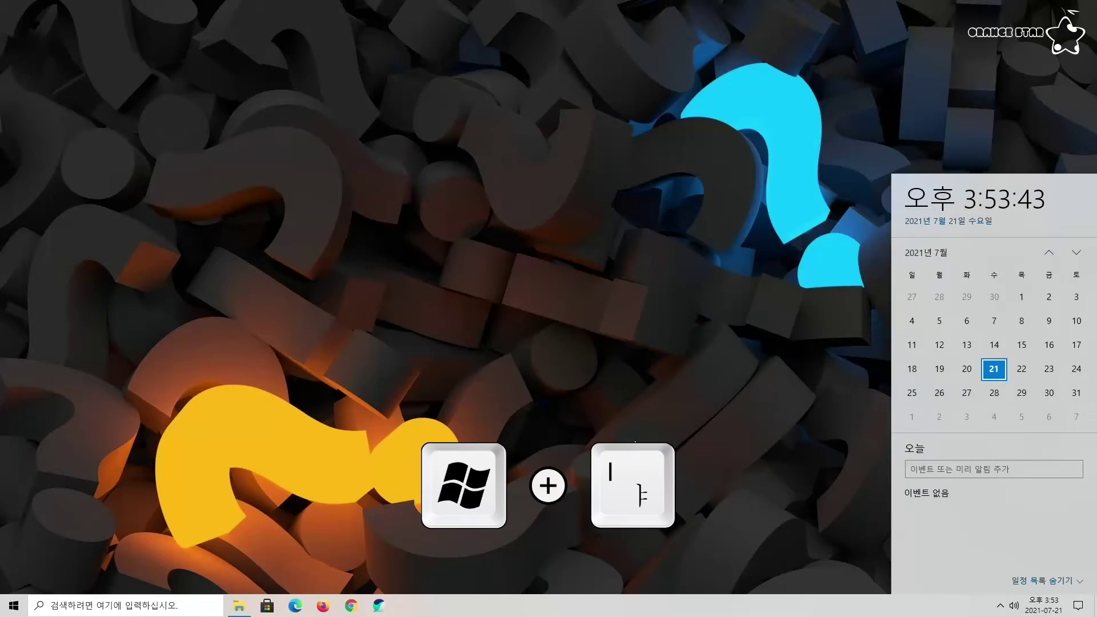
key(super+i)
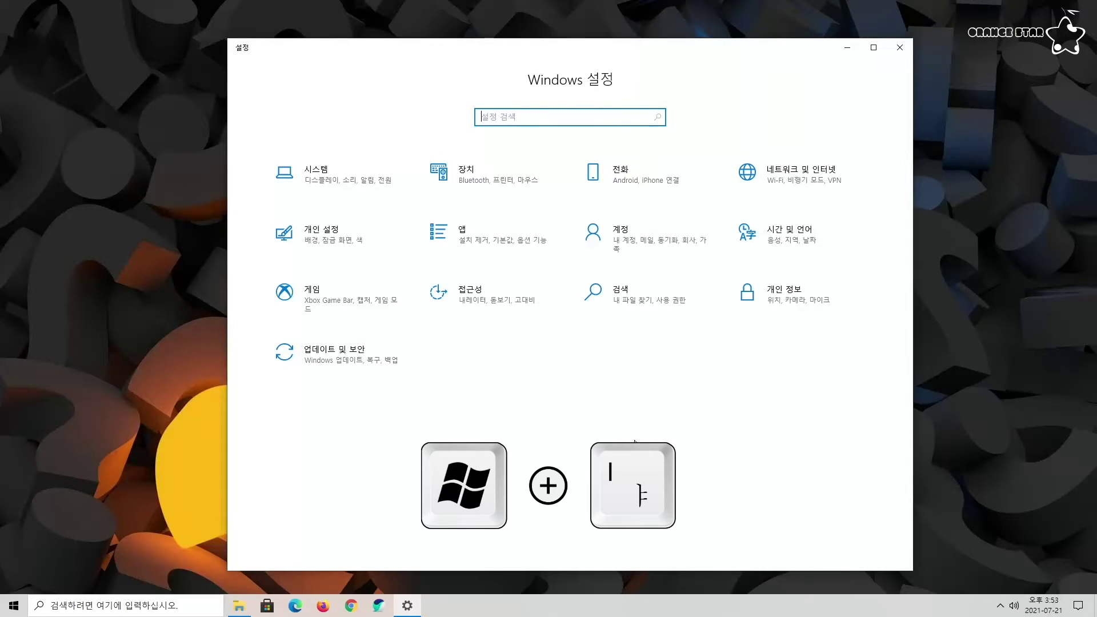
click(756, 254)
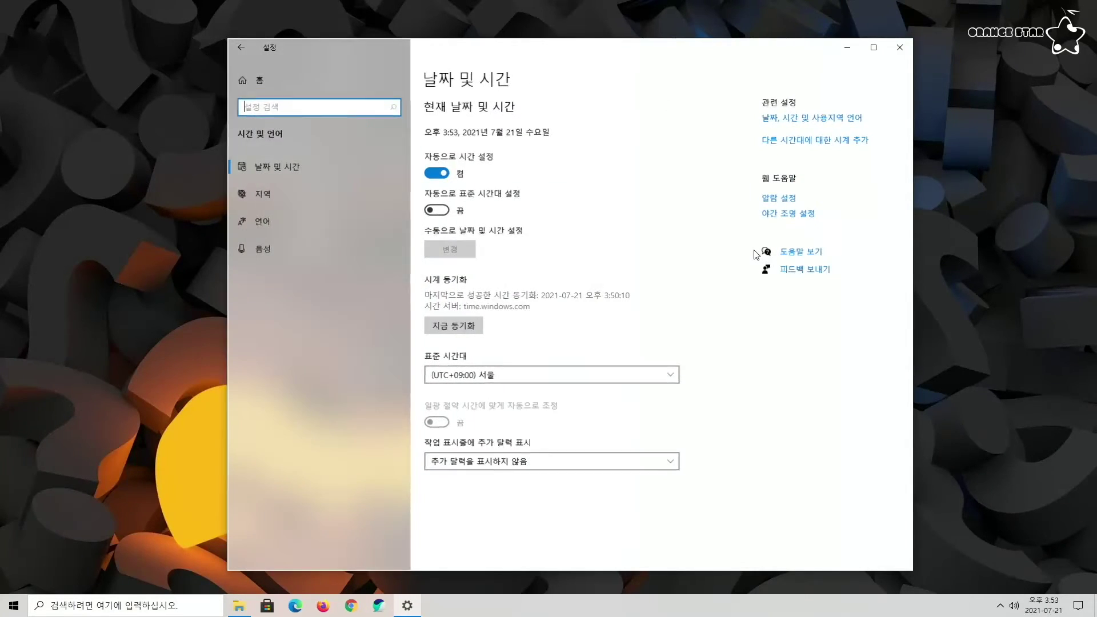
click(873, 46)
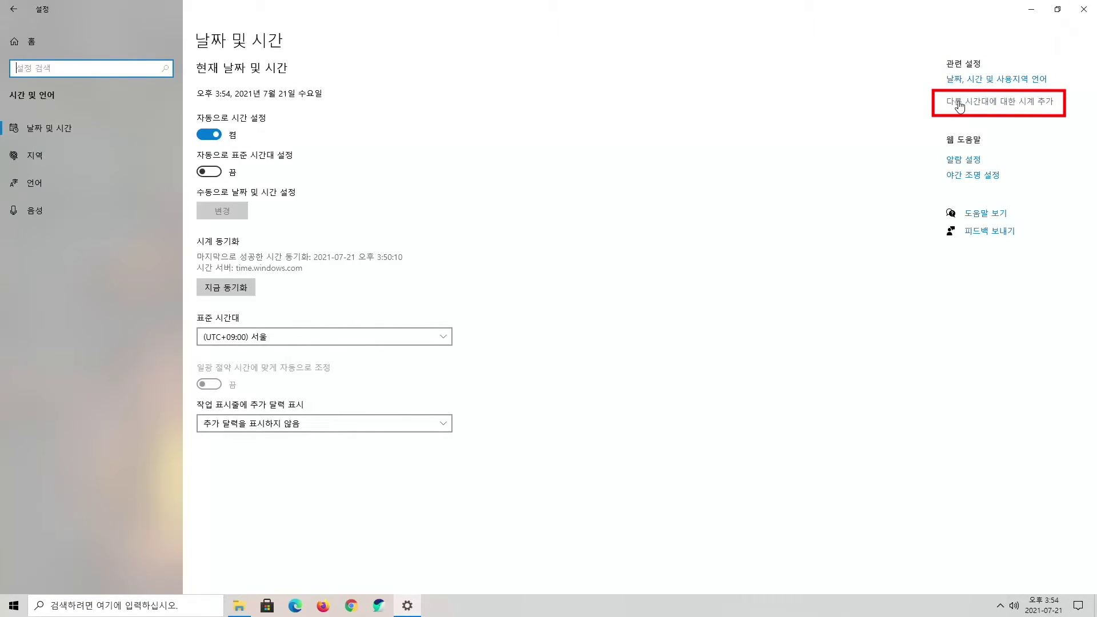
click(1006, 108)
drag(229, 34, 577, 115)
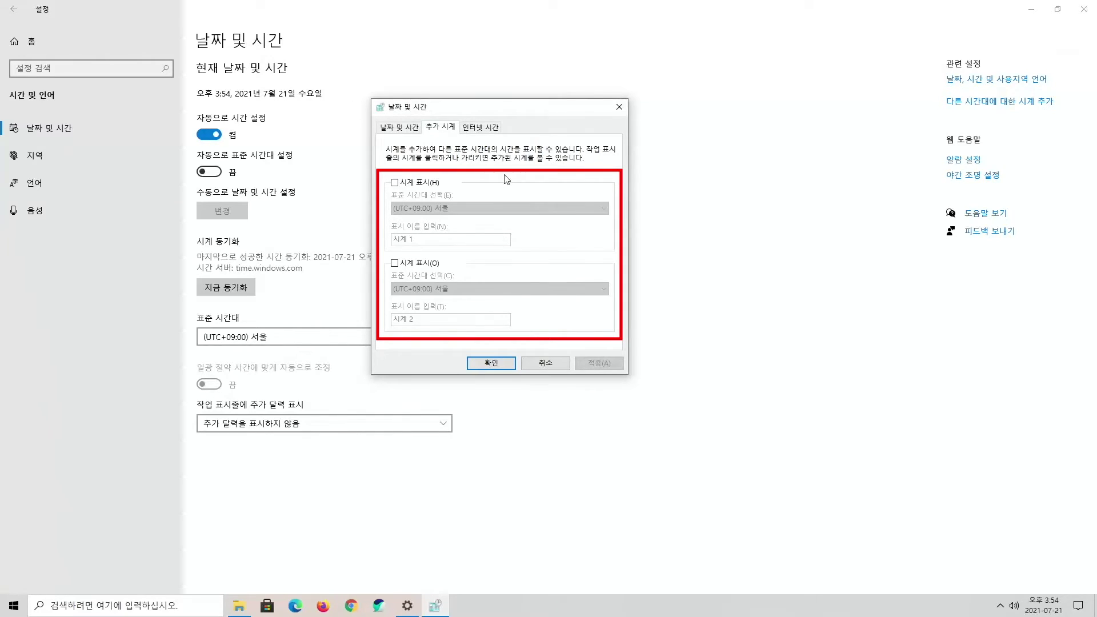
- Enable the first additional clock with time zone (UTC+07:00) 방콕, 하노이, 자카르타 and display name 태국 시간
click(395, 184)
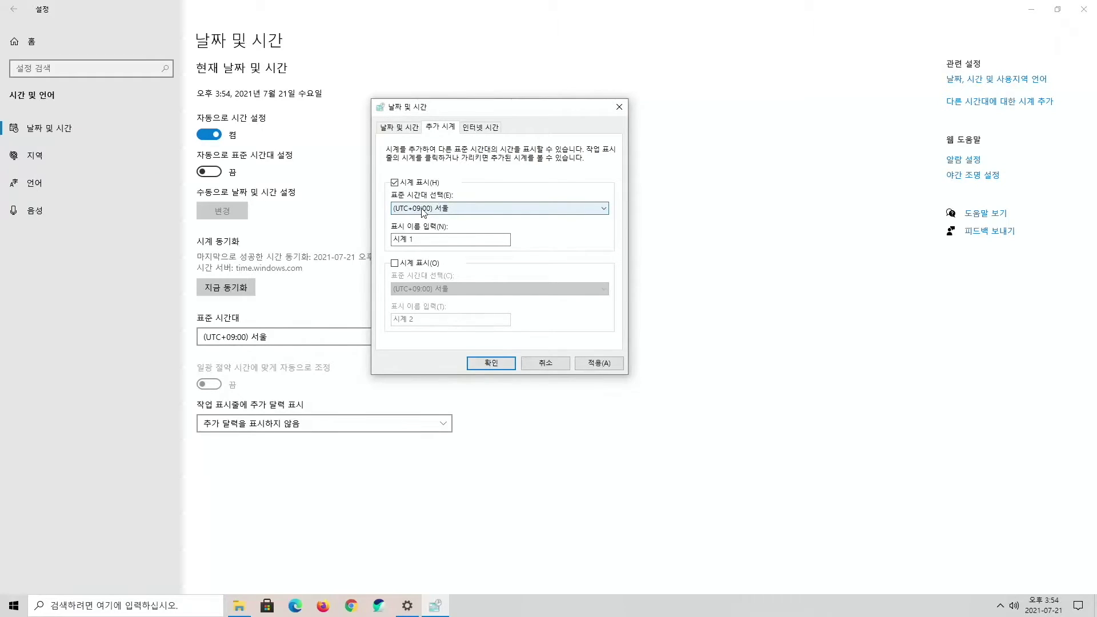
click(423, 210)
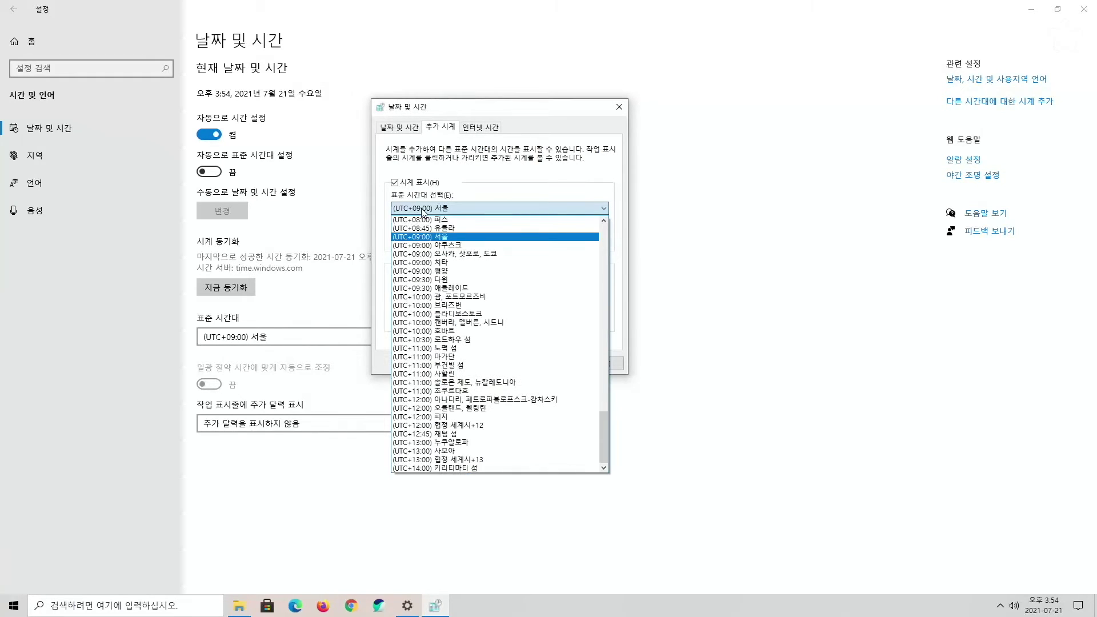
drag(601, 421, 602, 380)
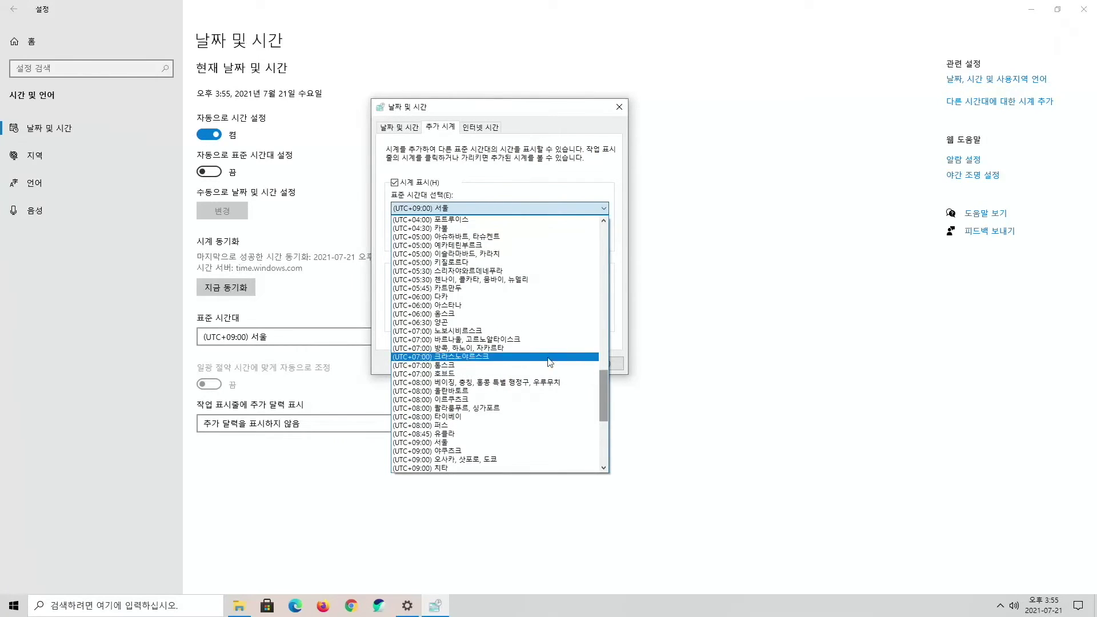
click(539, 349)
key(Tab)
text(태구)
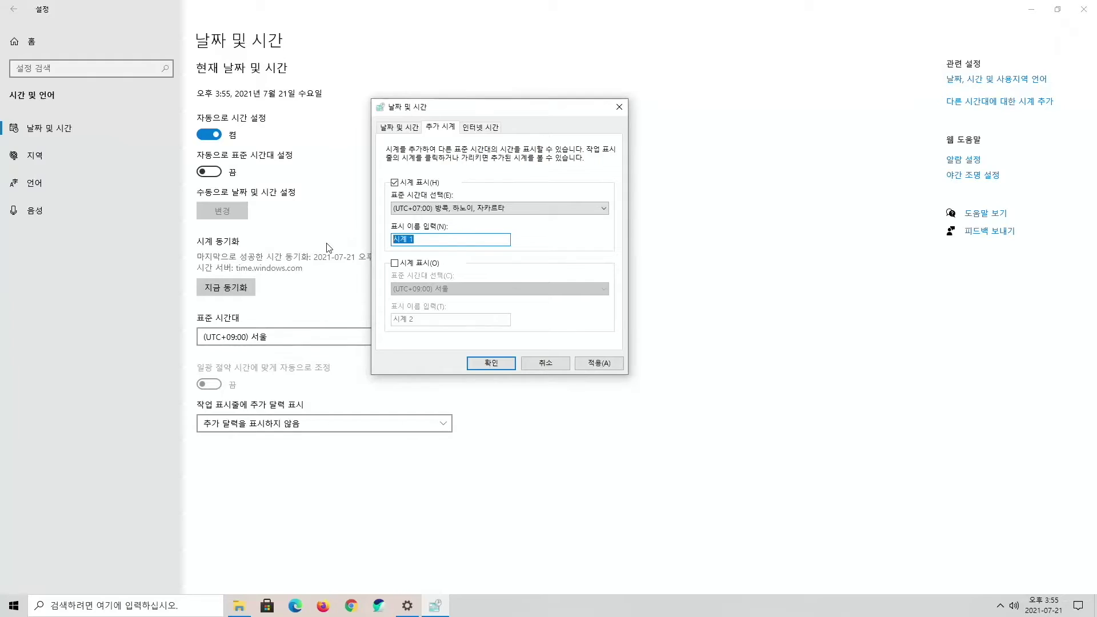
text(ㄱ 시간)
- Enable the second additional clock with time zone (UTC-06:00) 중부 표준시 (미국과 캐나다), name it 미국 시간, and confirm the dialog
click(394, 265)
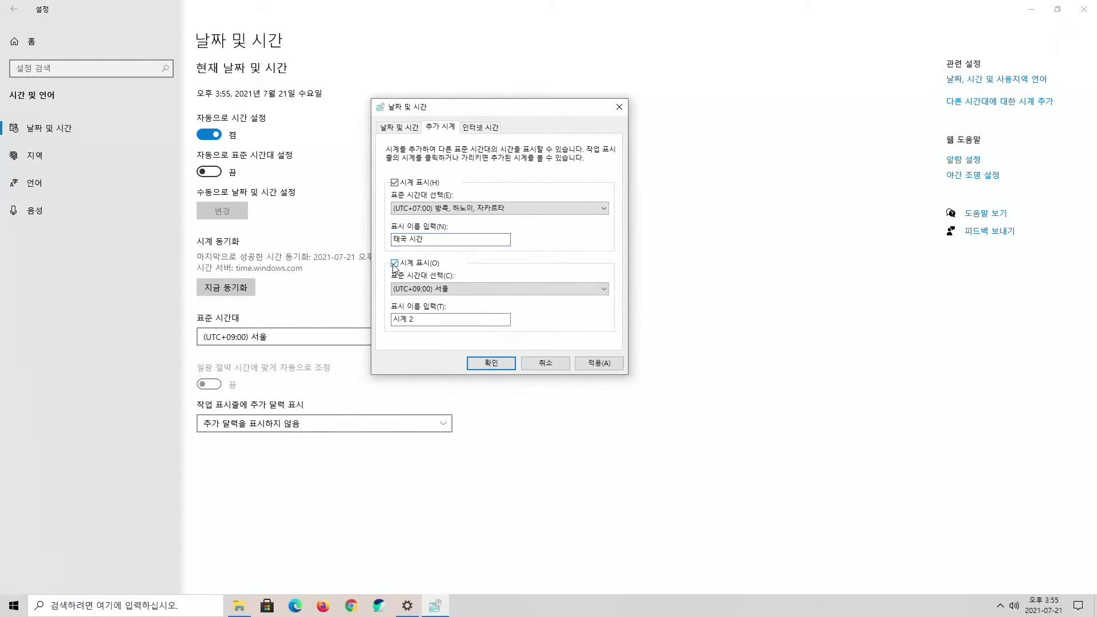
click(423, 290)
scroll(587, 352, up, 20)
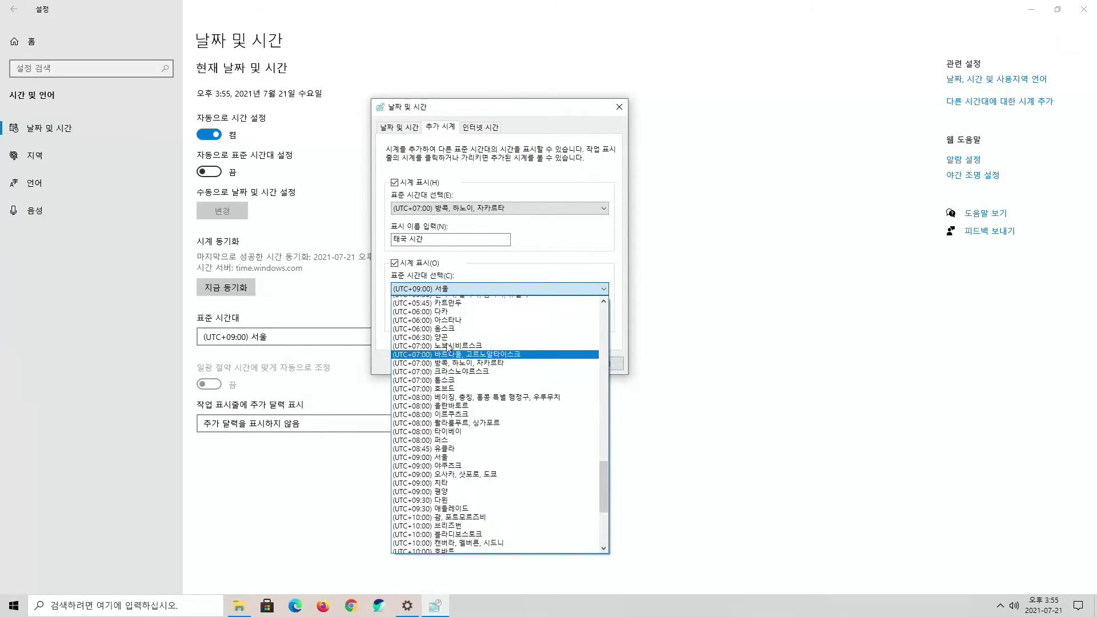
scroll(587, 353, up, 6)
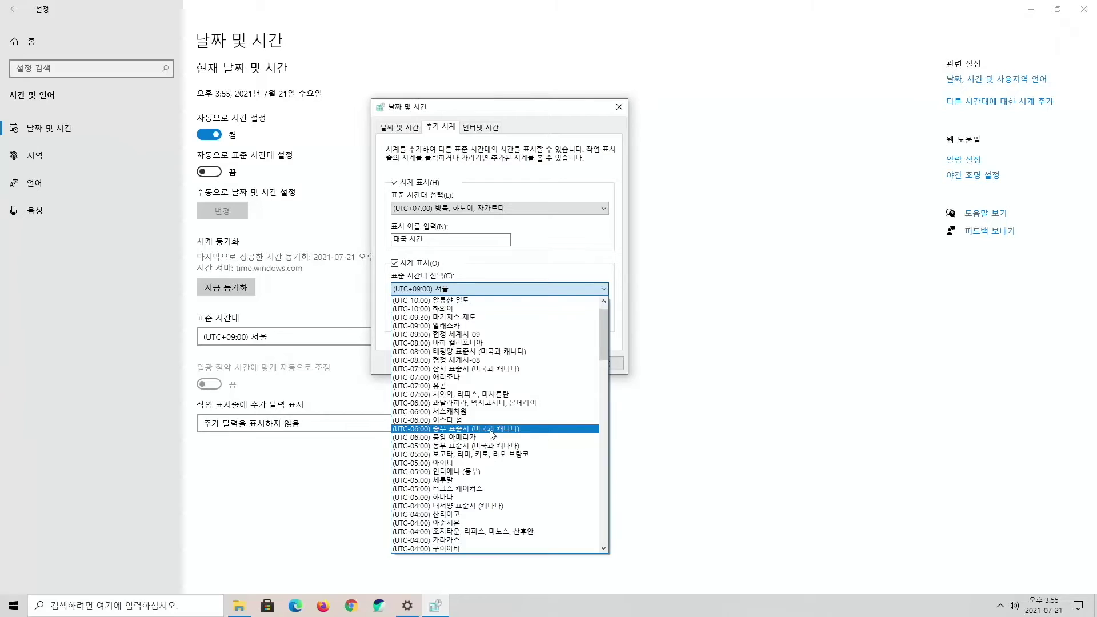
click(492, 429)
key(Tab)
text(미국 시간)
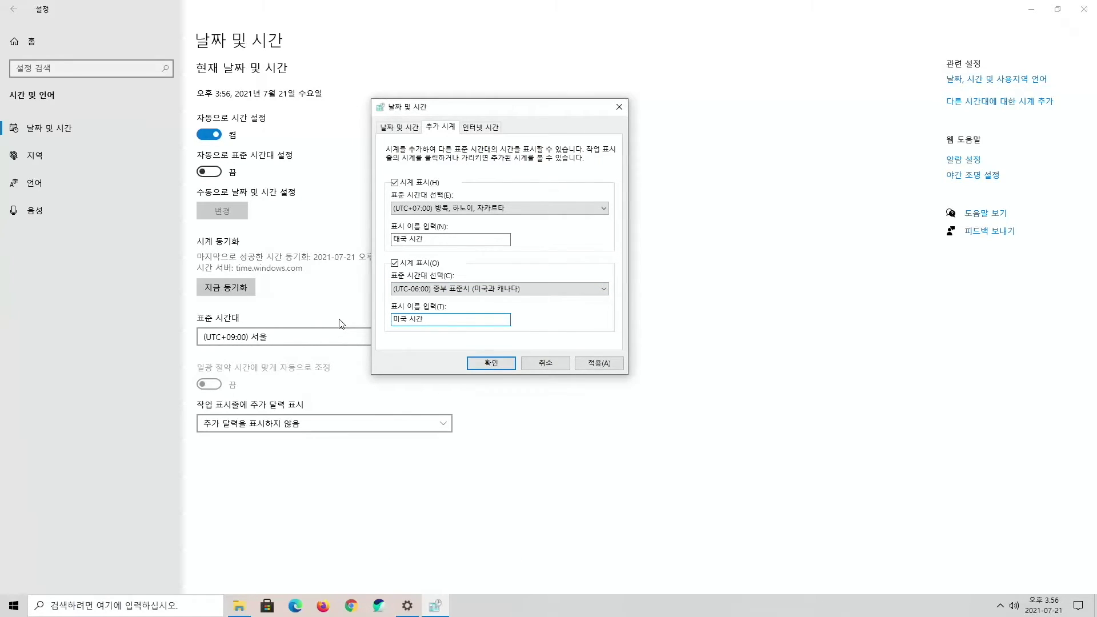
click(488, 363)
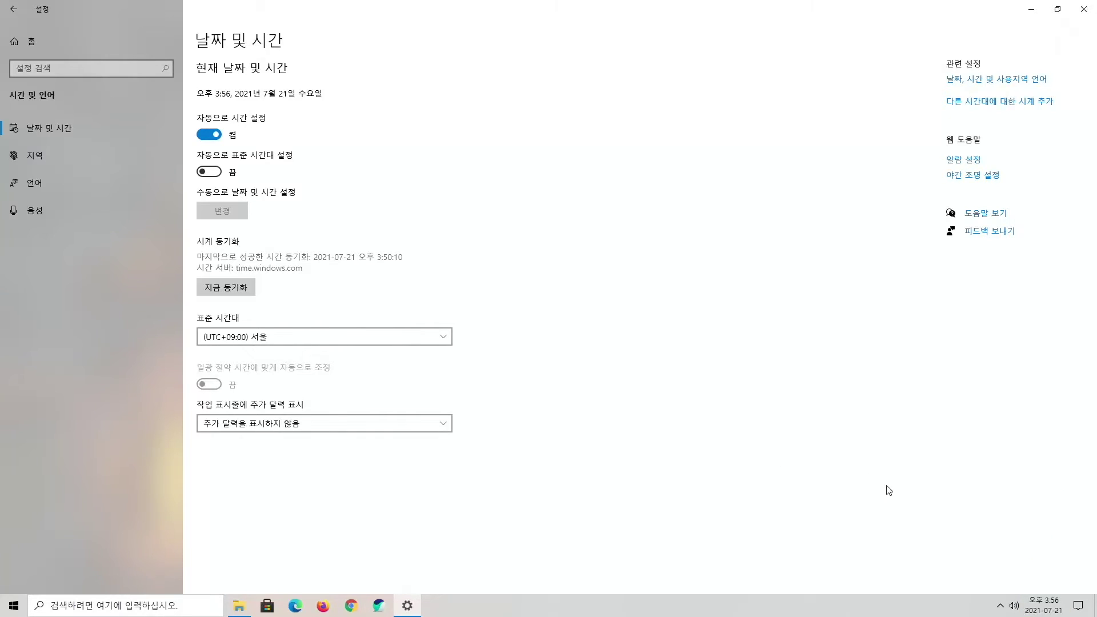
- Examine the added clocks in the taskbar calendar and in the taskbar clock's tooltip
click(1043, 610)
click(1044, 611)
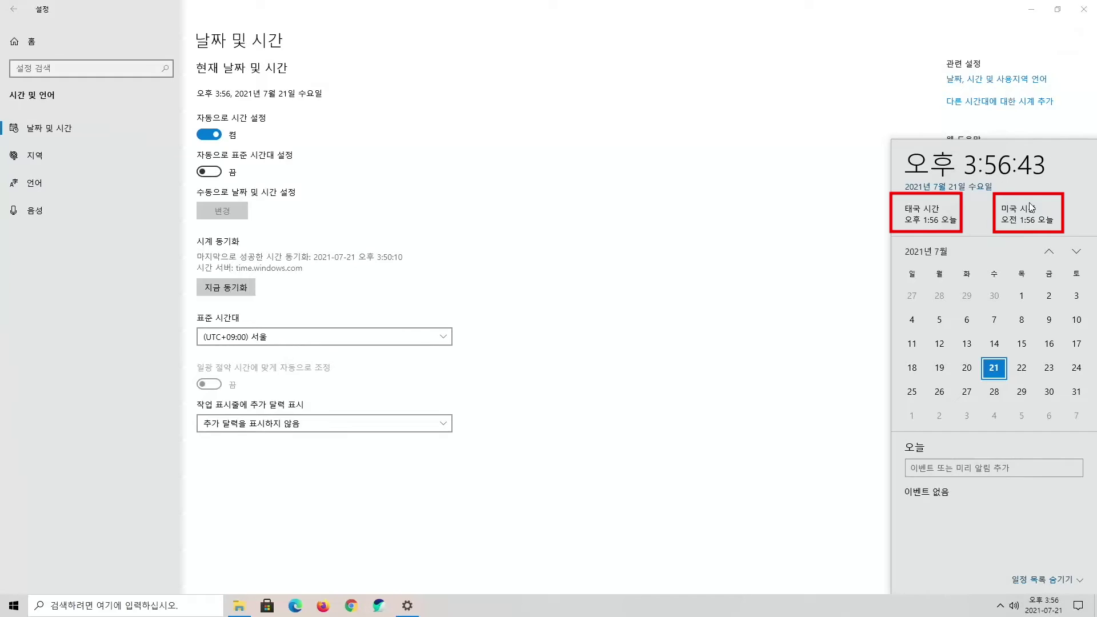
click(795, 377)
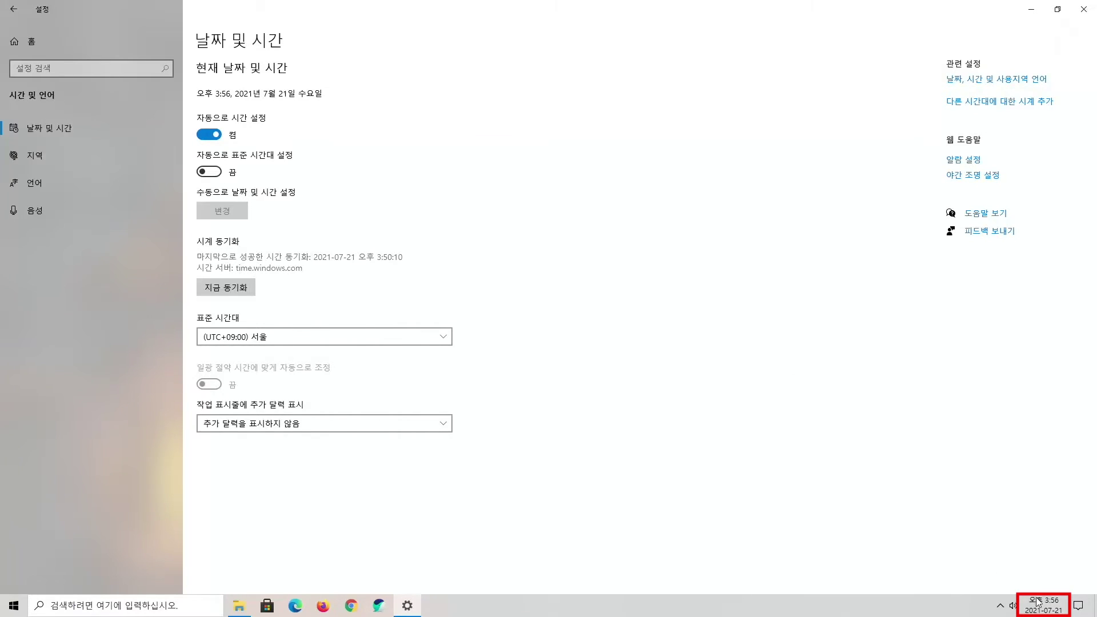
mouse_move(1039, 607)
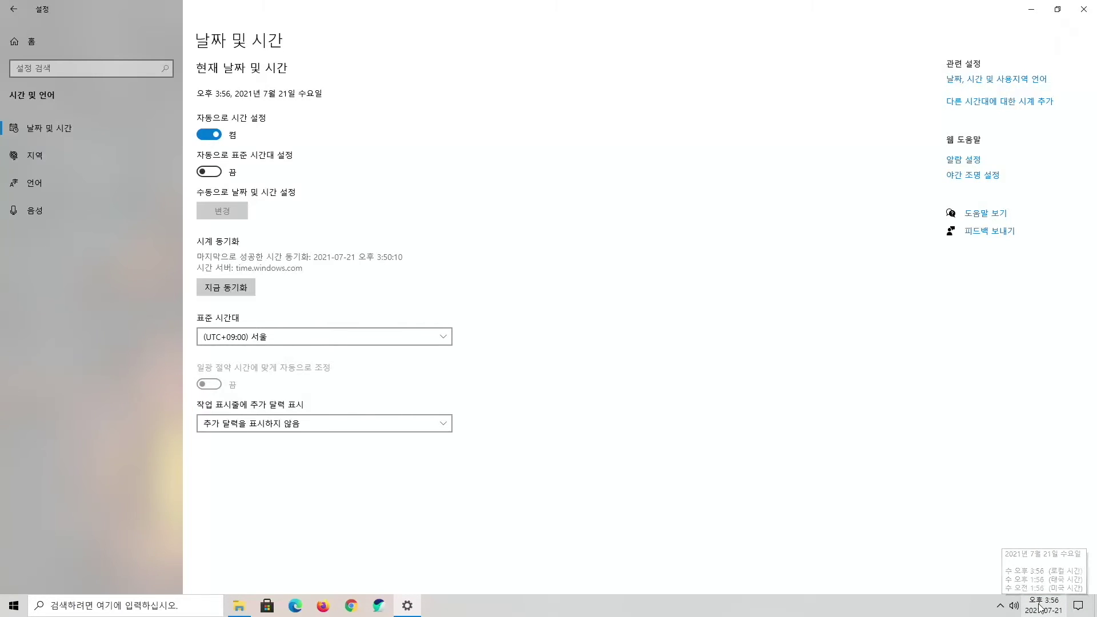
- Disable both additional clocks, 태국 시간 and 미국 시간, and confirm the dialog
click(958, 103)
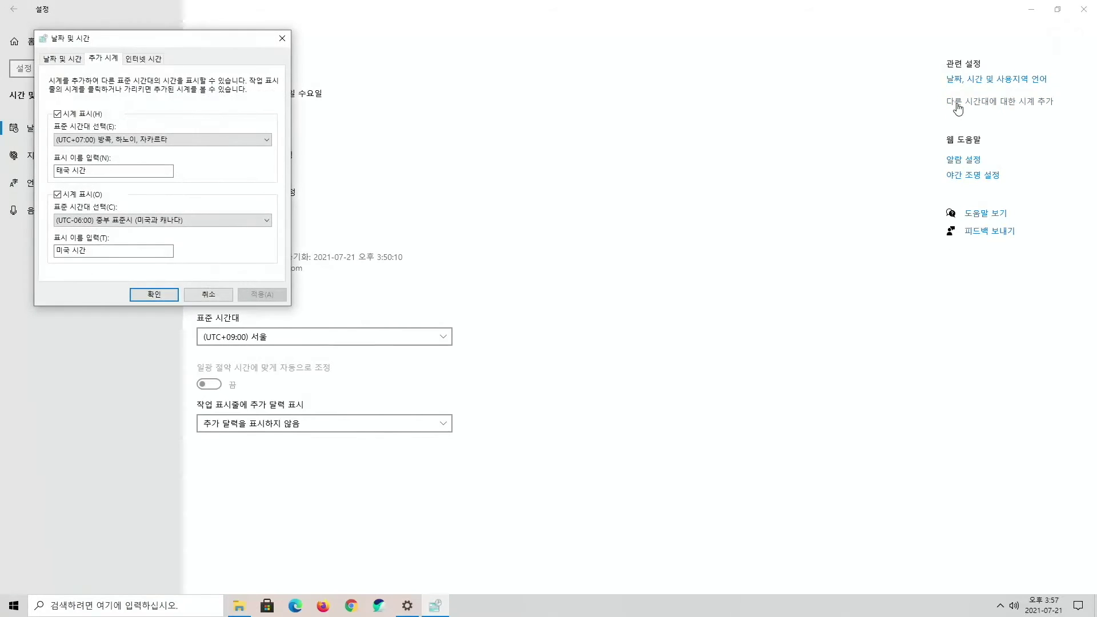
click(57, 195)
click(57, 115)
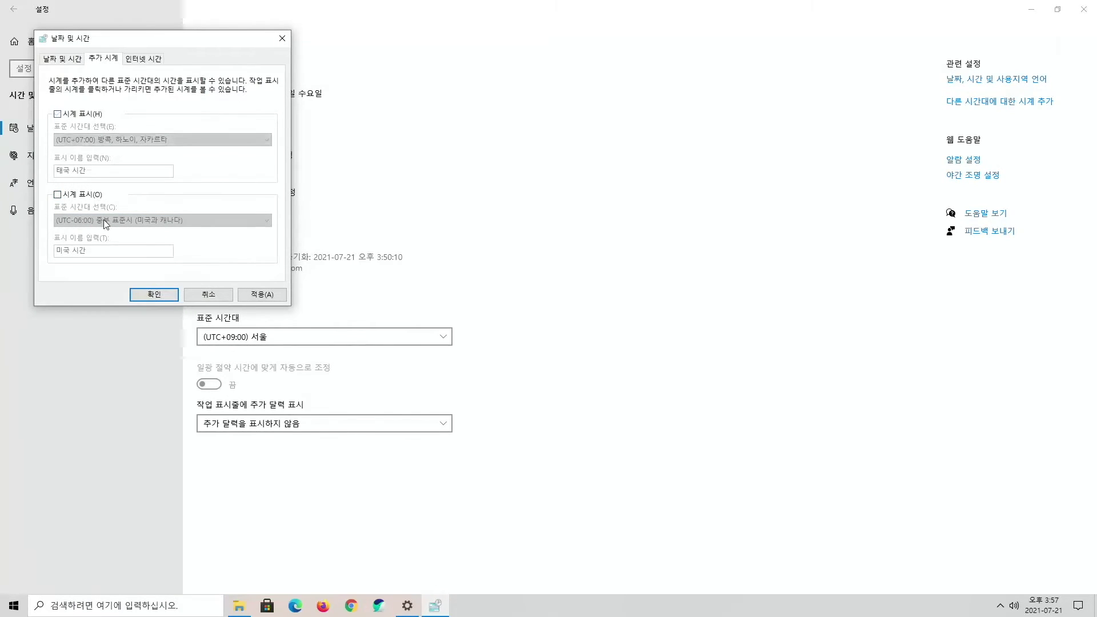
click(153, 294)
- Check the taskbar calendar for additional clocks, and close the settings window
click(1047, 605)
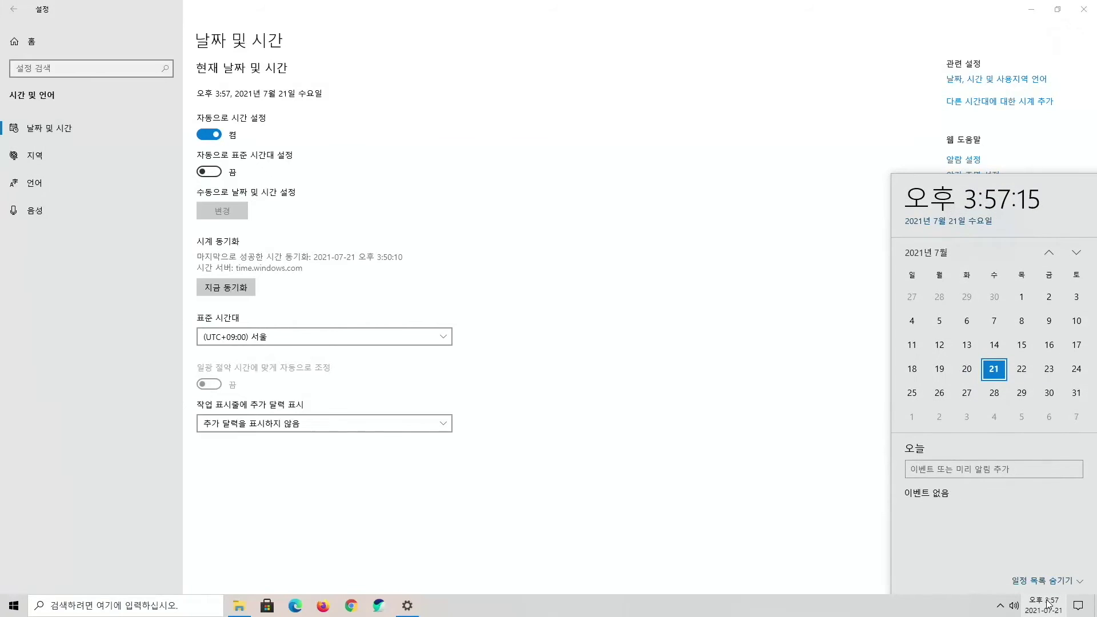
click(712, 436)
click(1083, 16)
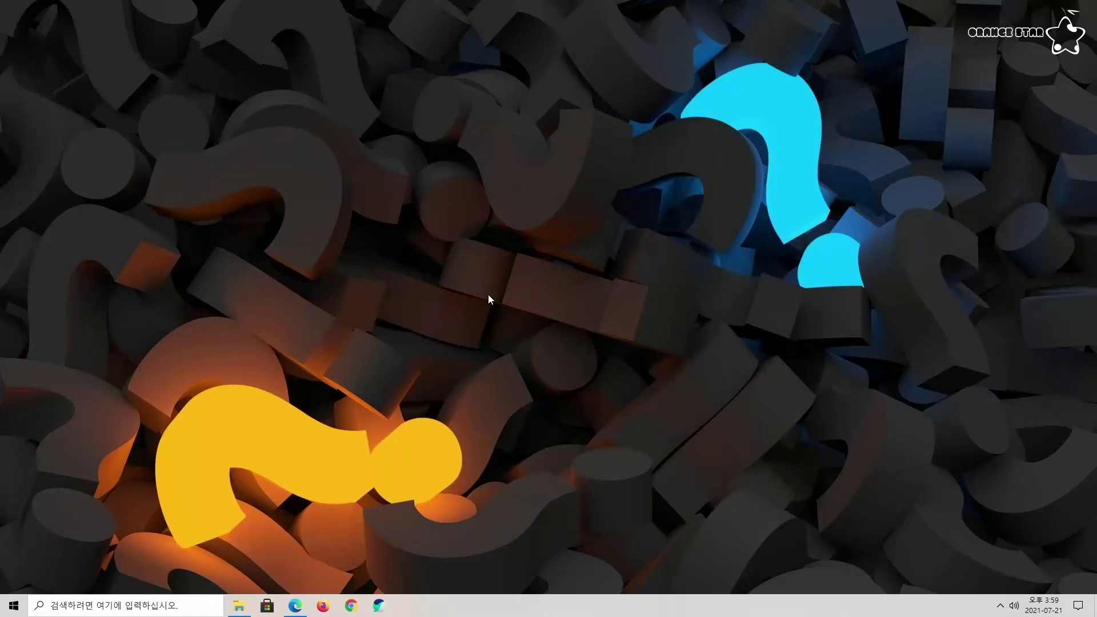
- Compare the Naver clock in the browser with the taskbar clock, close the browser, and view the date and time in the taskbar calendar
click(295, 606)
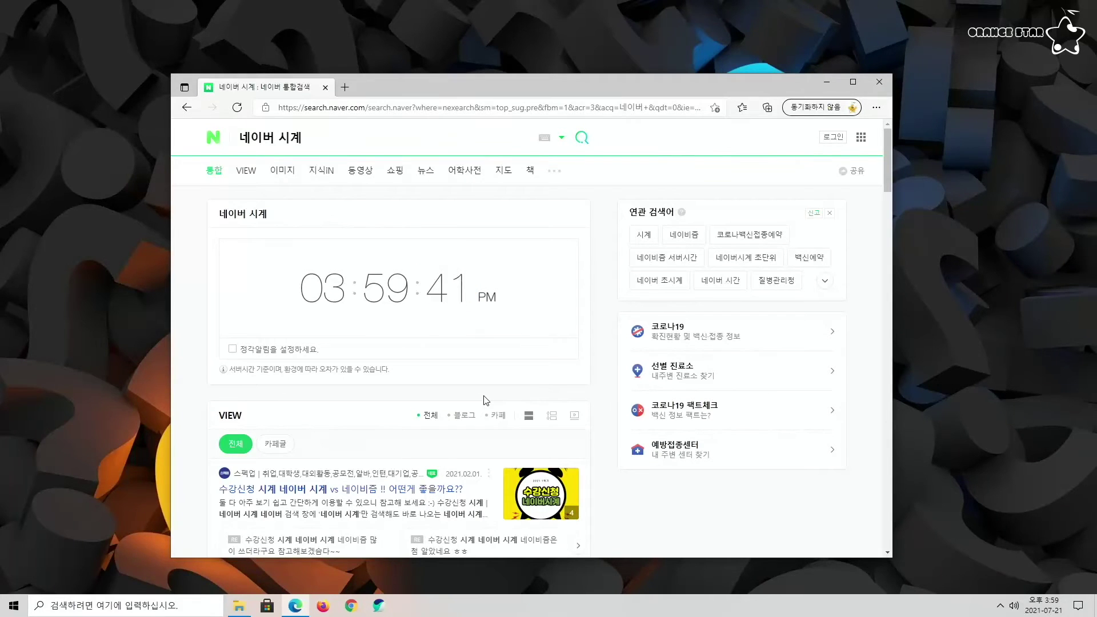
click(880, 82)
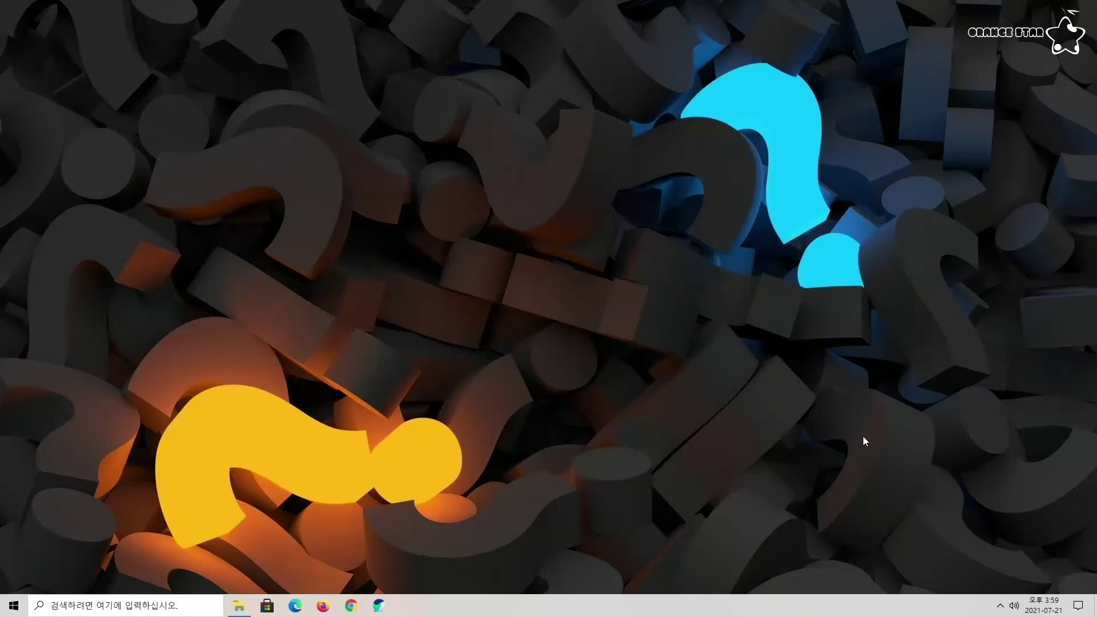
click(1044, 605)
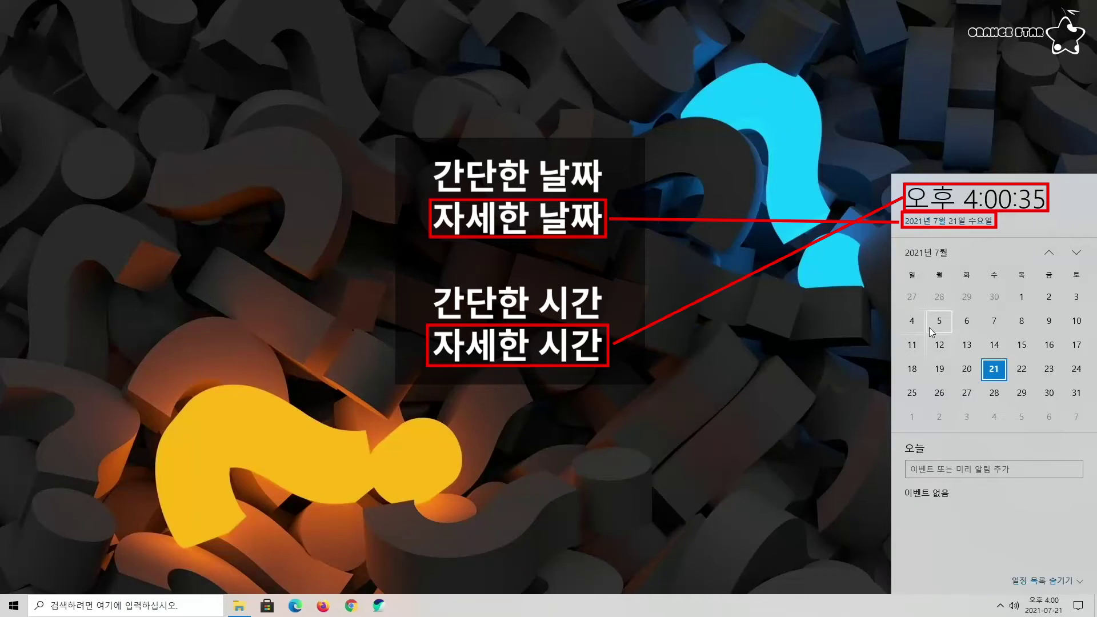
- Open the 데이터 형식 변경 page of the 지역 settings under 시간 및 언어 in Windows Settings
key(super+i)
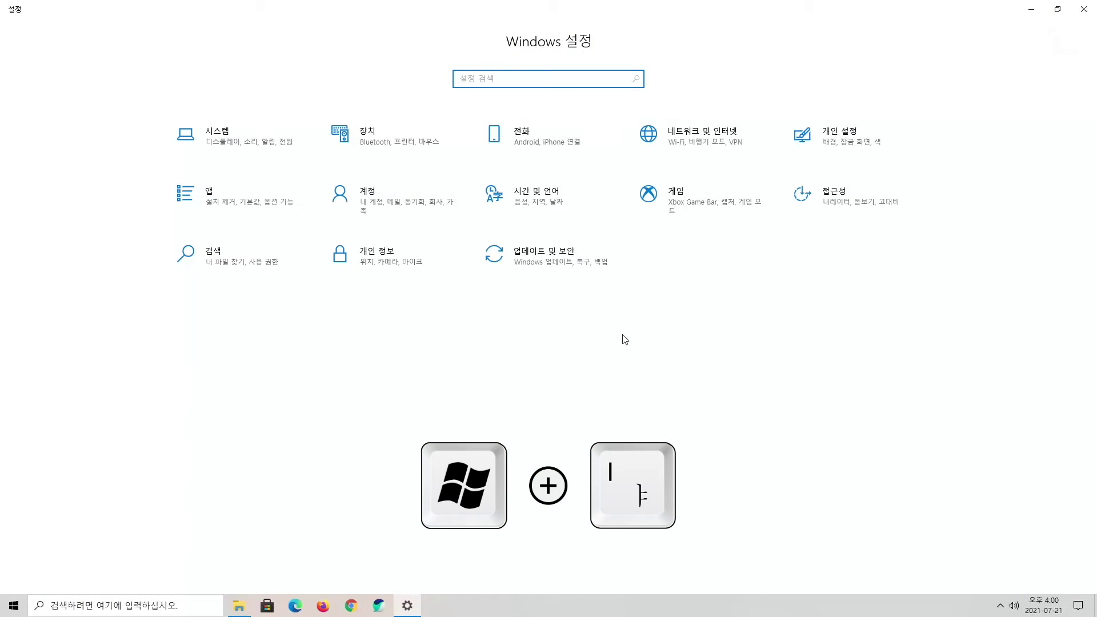
click(535, 203)
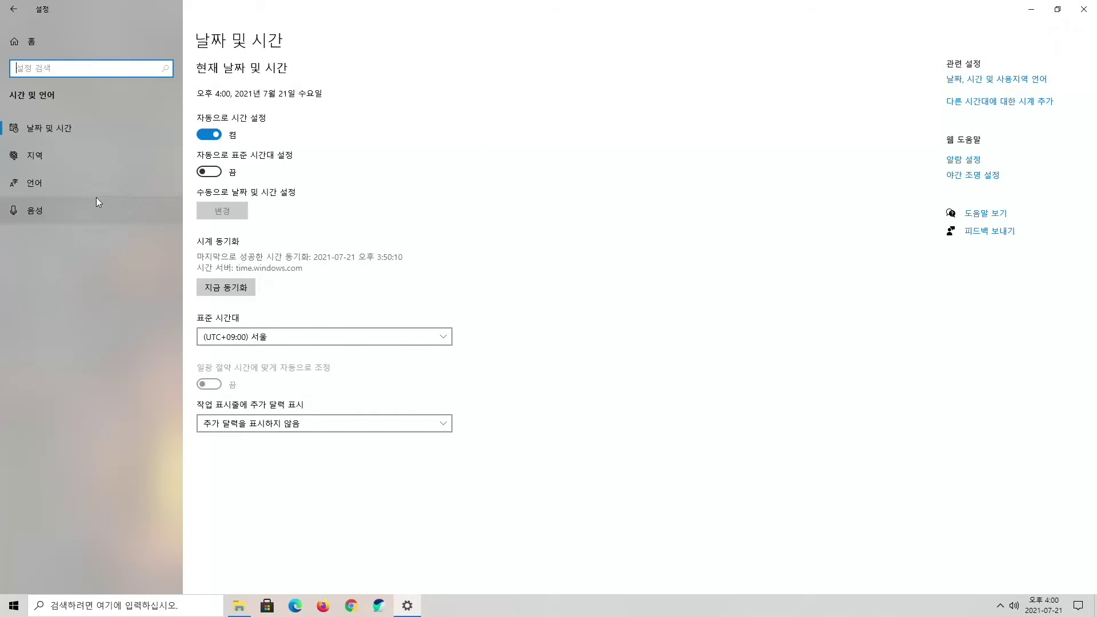
click(24, 158)
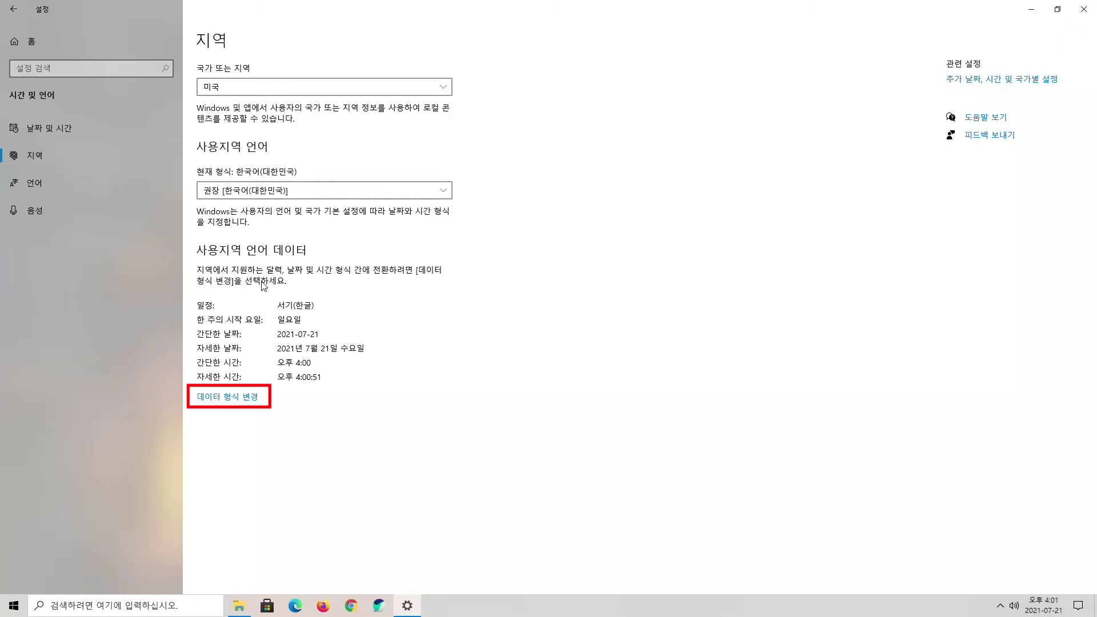
click(240, 397)
- Examine the format options for the calendar, first day of the week, short date, long date and short time, keeping the current choices
click(80, 95)
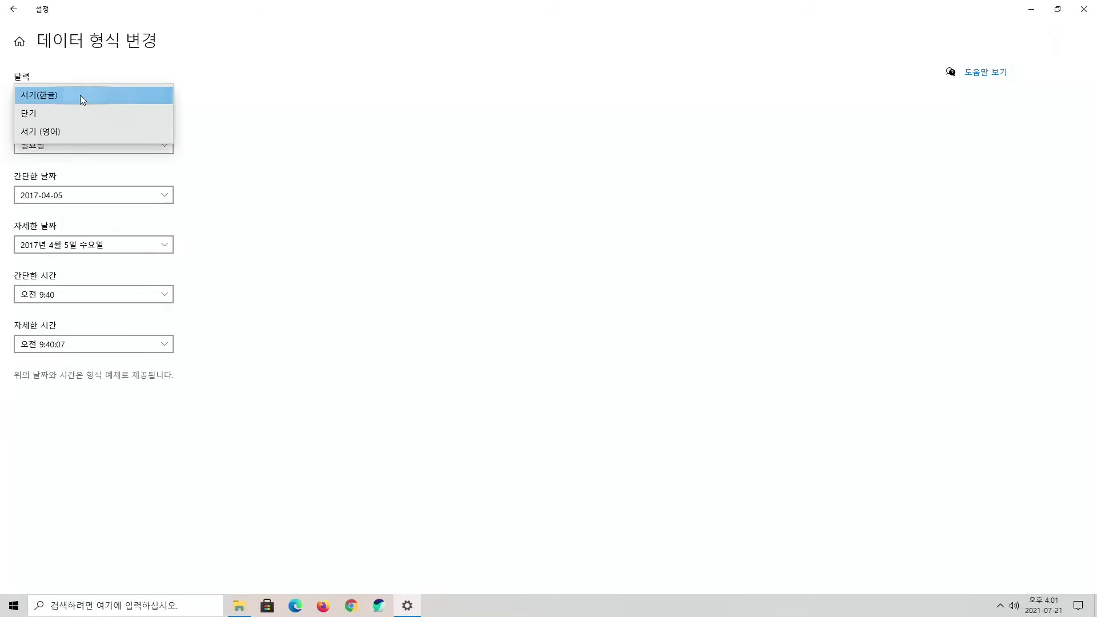
click(80, 95)
click(80, 149)
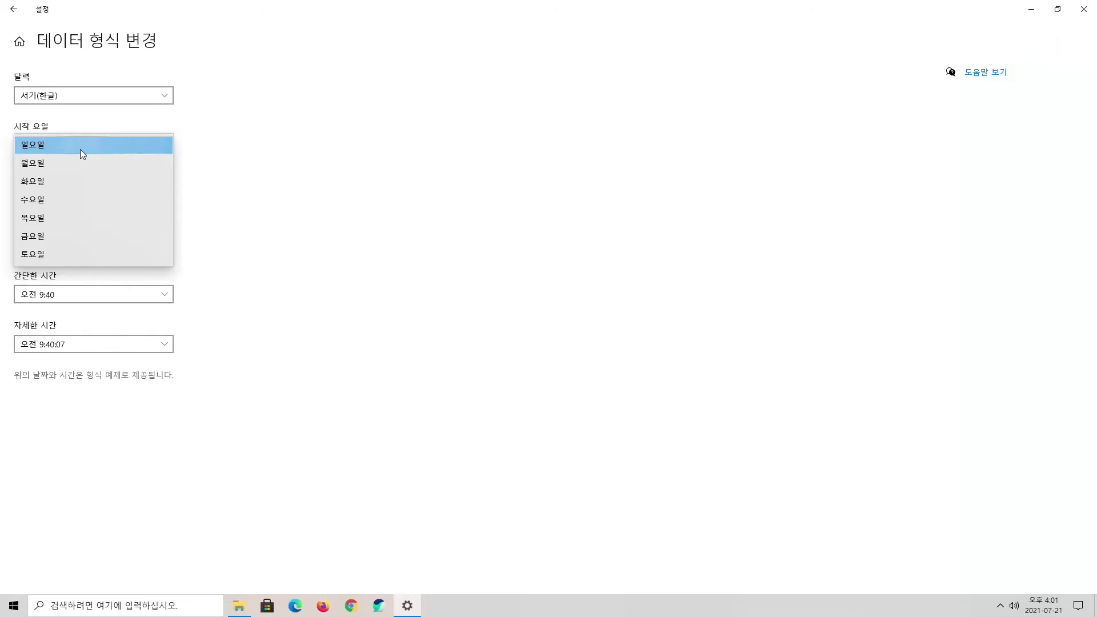
click(80, 149)
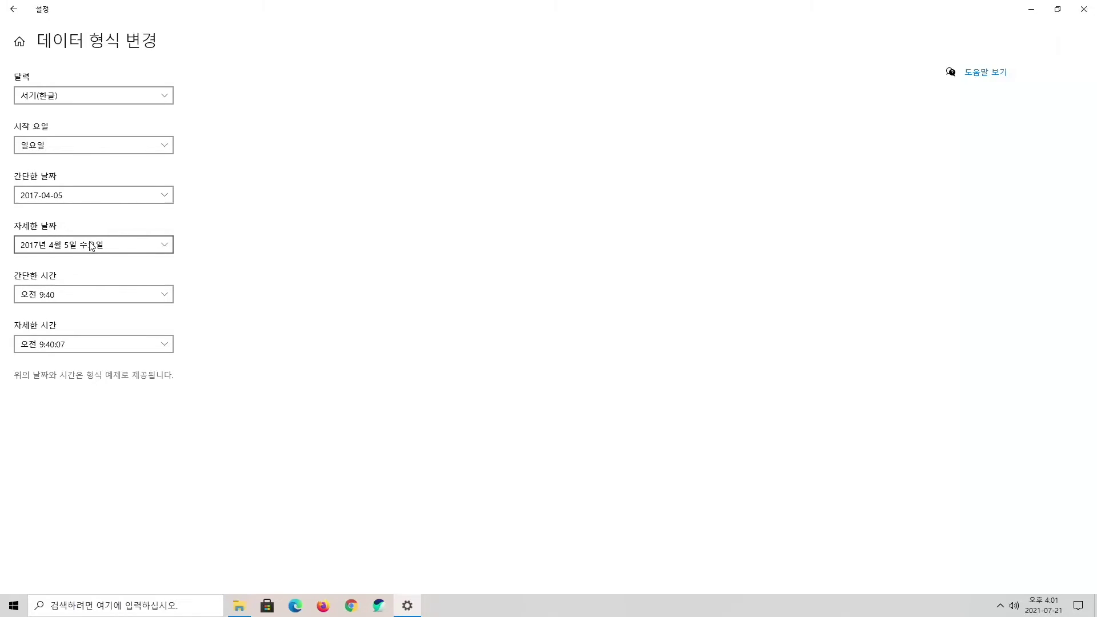
click(74, 197)
click(76, 198)
click(88, 247)
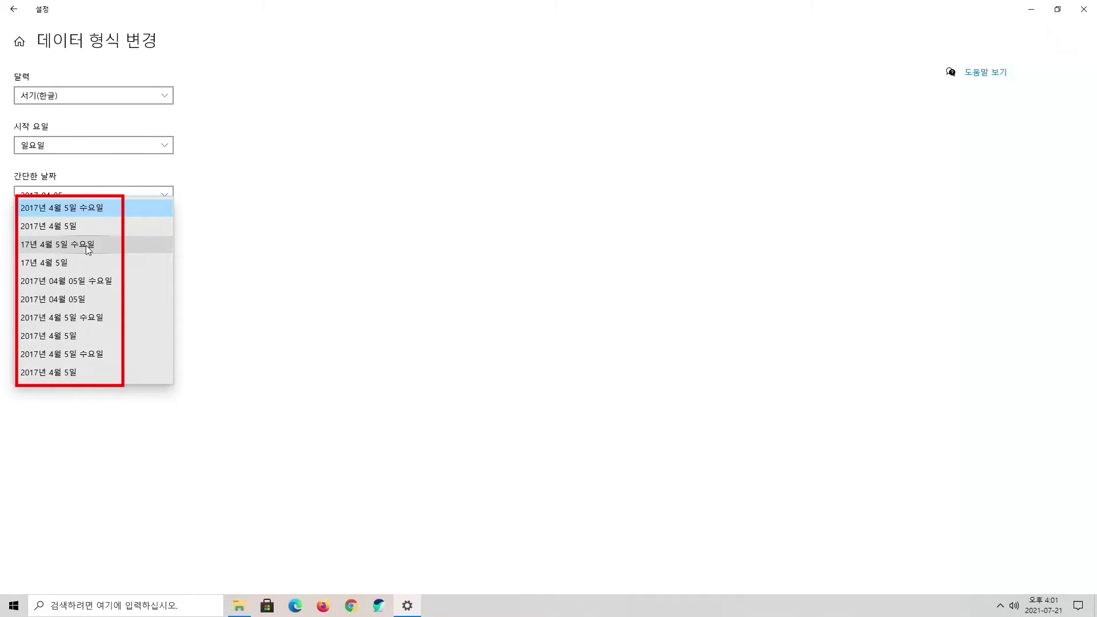
click(142, 321)
click(118, 296)
click(119, 297)
- Set the long time format (자세한 시간) to 오전 09:40:07, check it in the taskbar calendar, and close the settings window
click(119, 350)
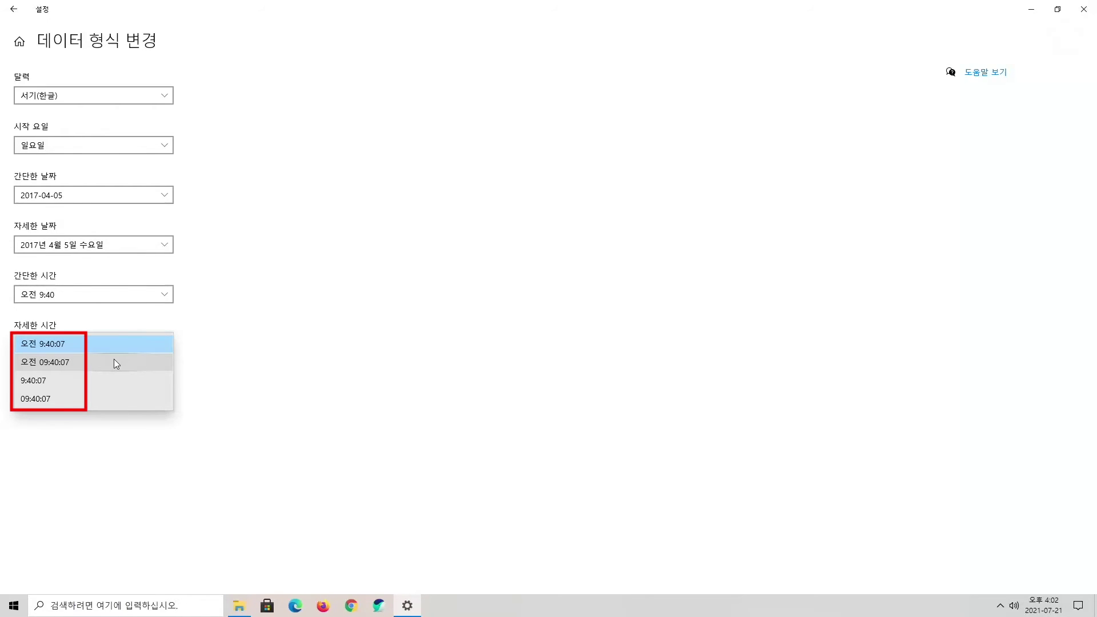
click(114, 361)
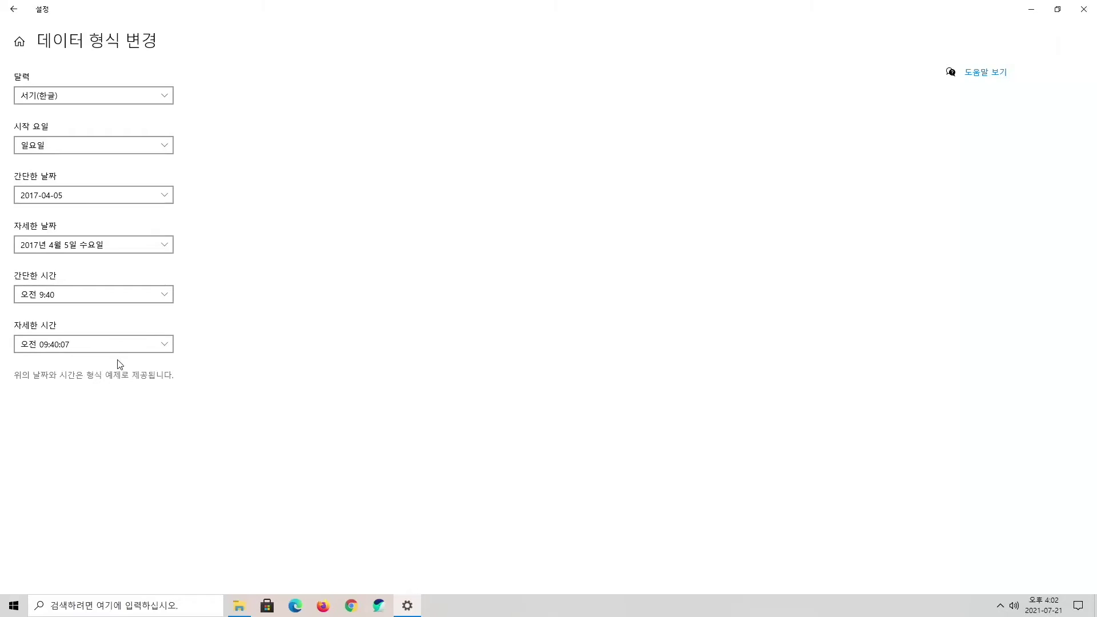
click(1036, 608)
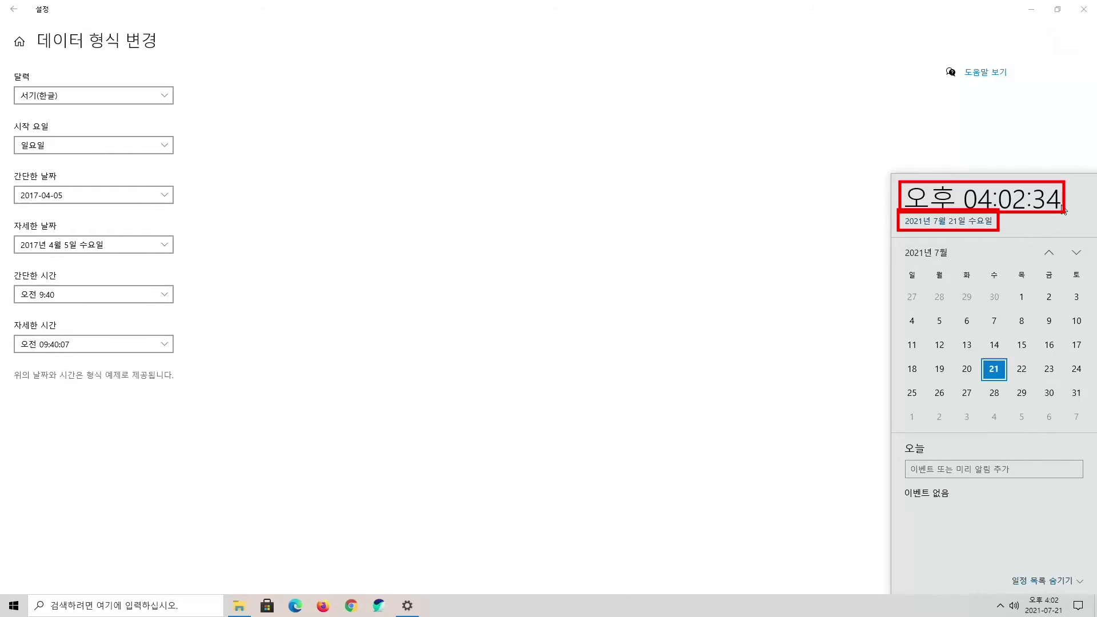
click(1089, 16)
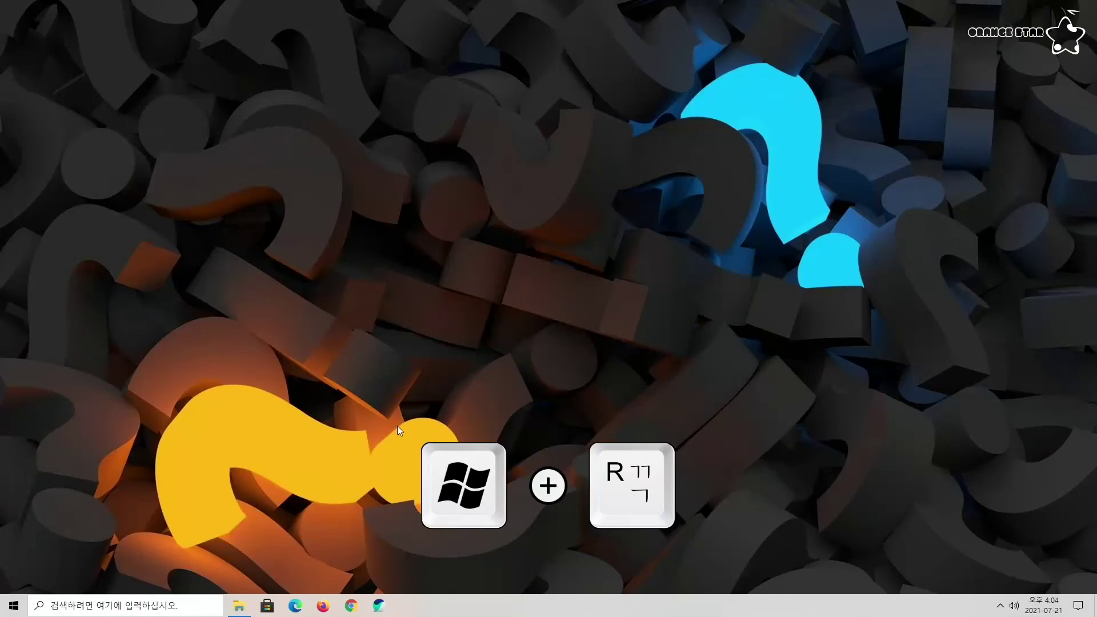
- Launch the Registry Editor by running regedit and approve the elevation request
key(super+r)
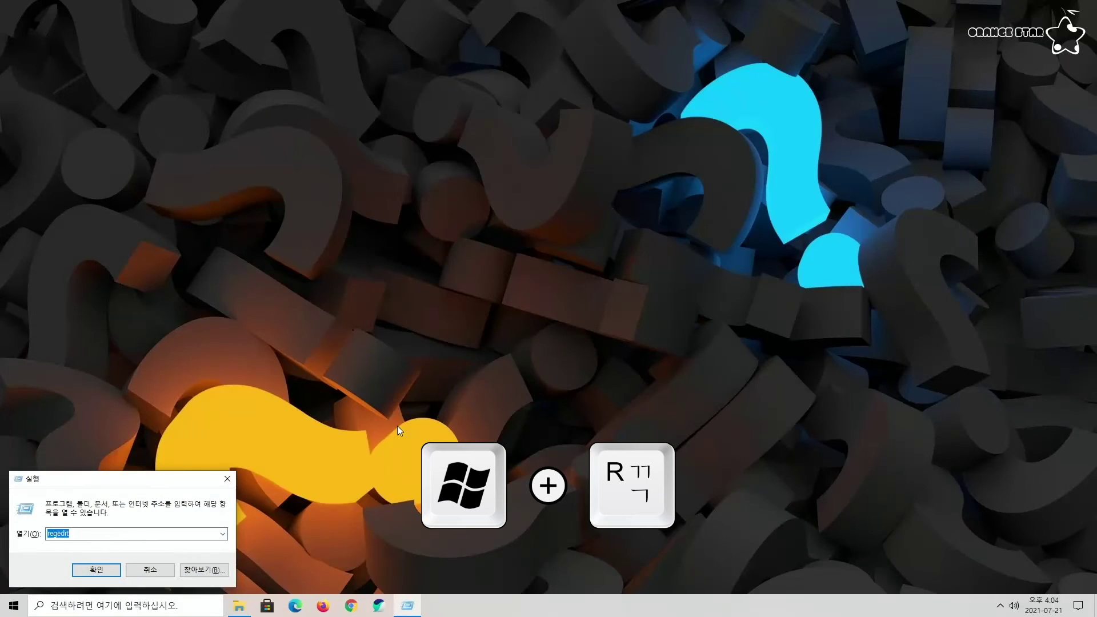
text(regedit)
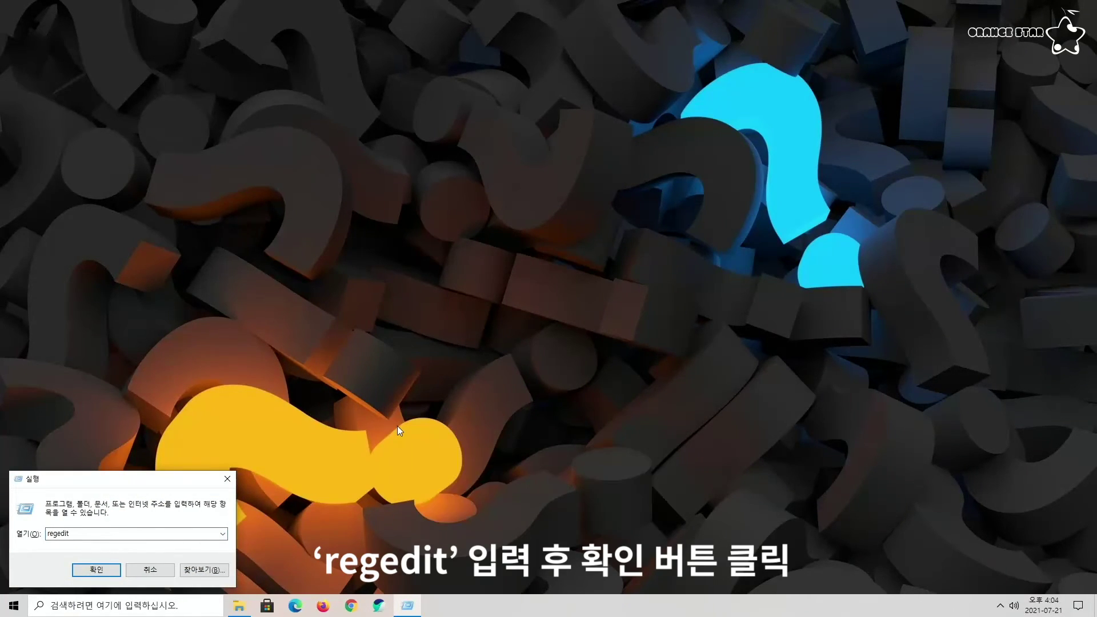
key(Return)
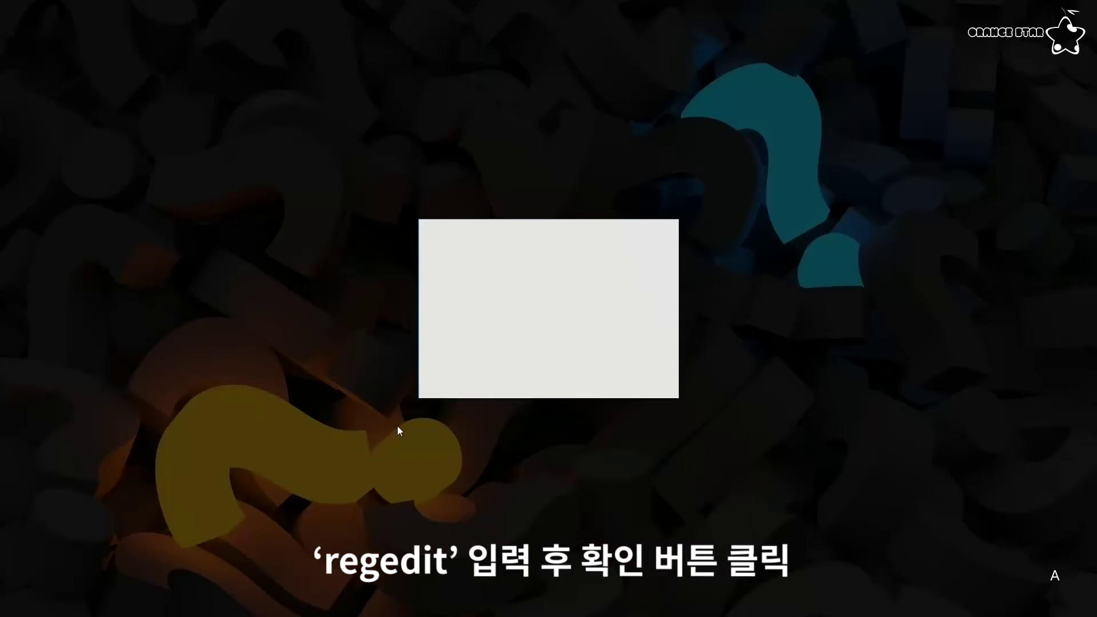
key(Return)
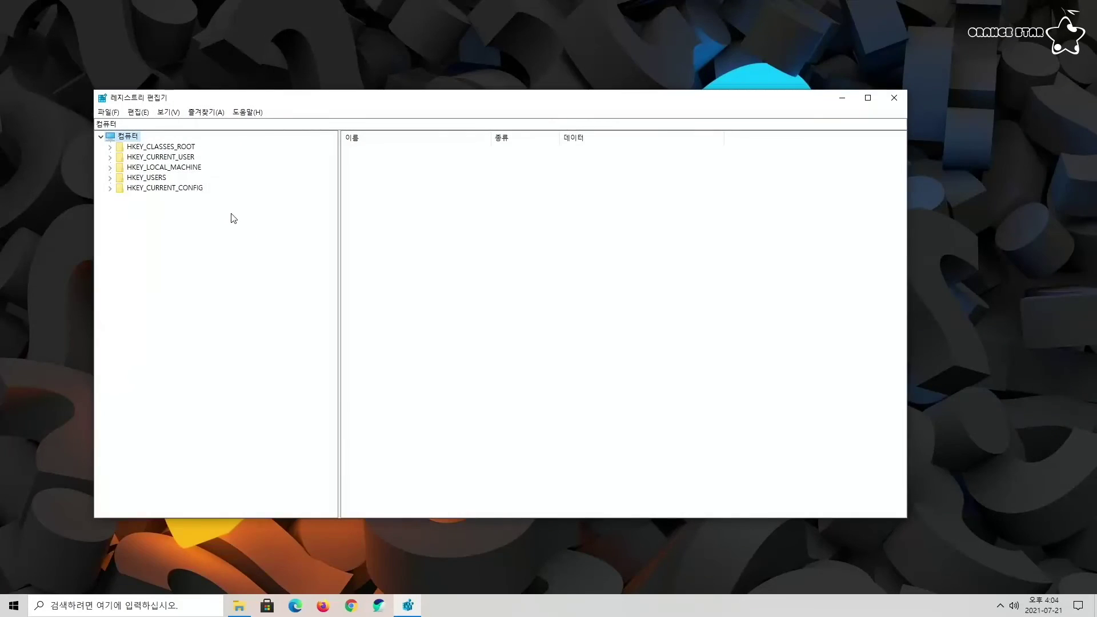
- Expand the registry tree down to HKEY_CURRENT_USER\SOFTWARE\Microsoft\Windows
click(112, 157)
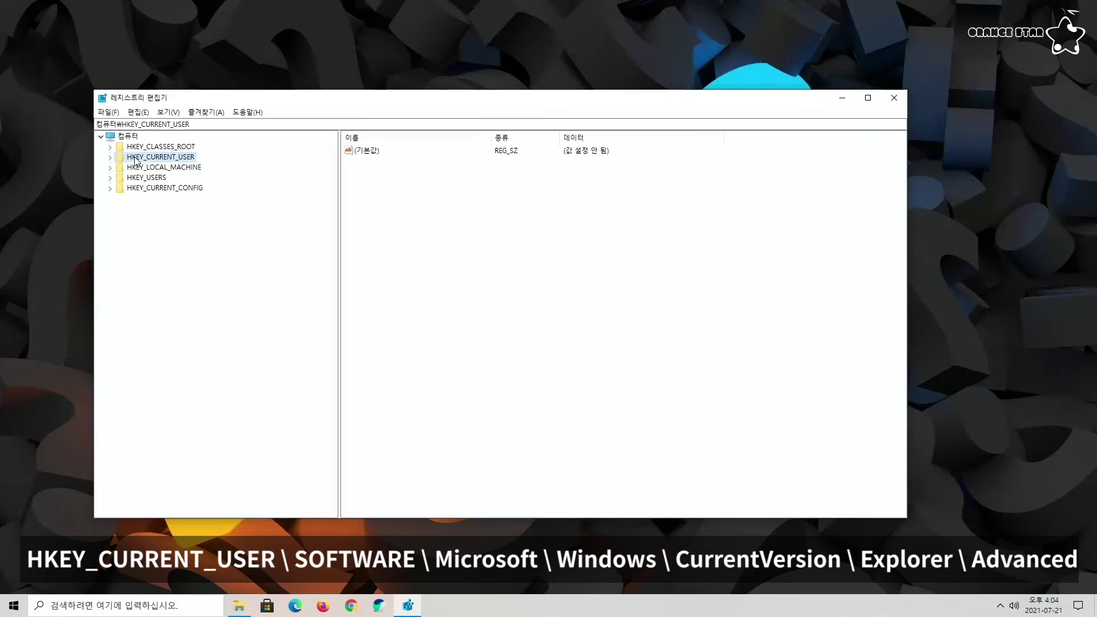
click(111, 157)
click(150, 260)
click(119, 260)
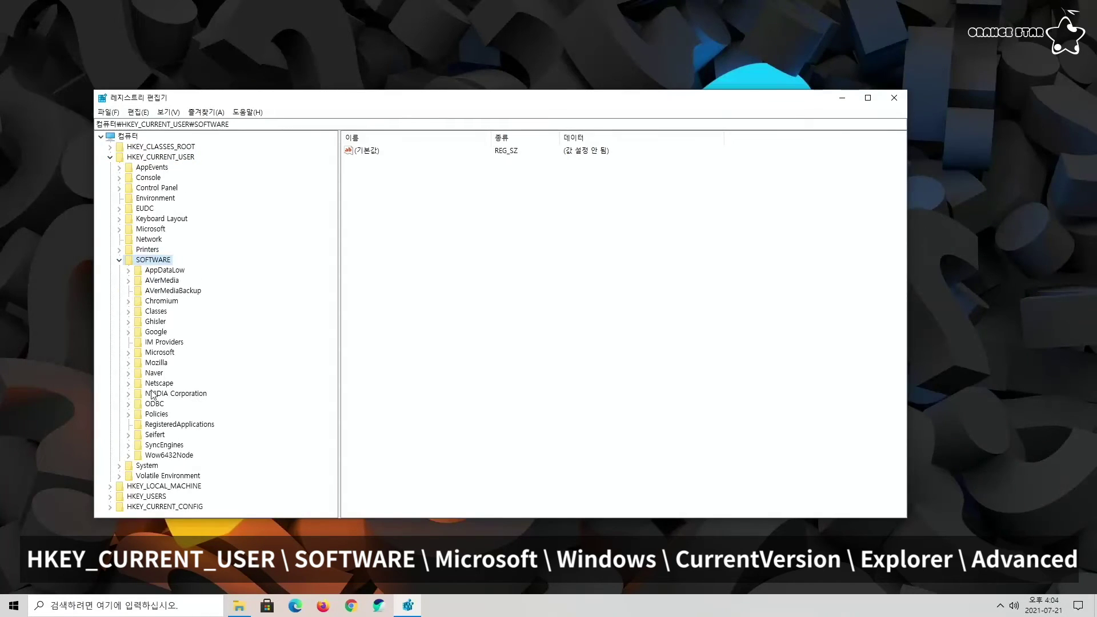
click(155, 354)
click(129, 354)
scroll(129, 357, down, 20)
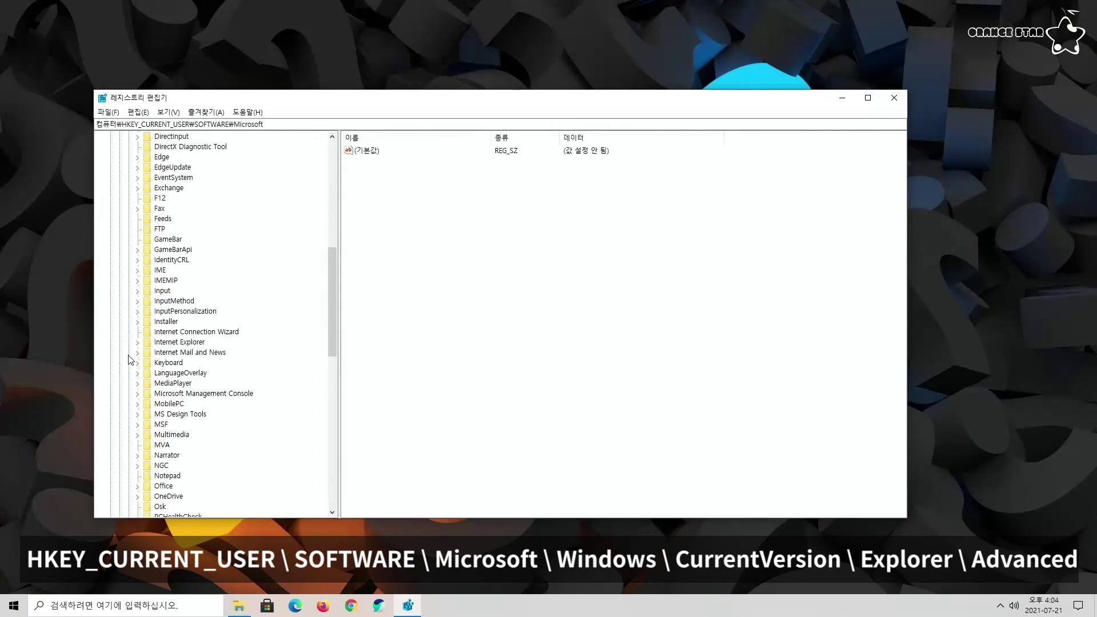
scroll(130, 360, down, 2)
click(167, 363)
click(137, 363)
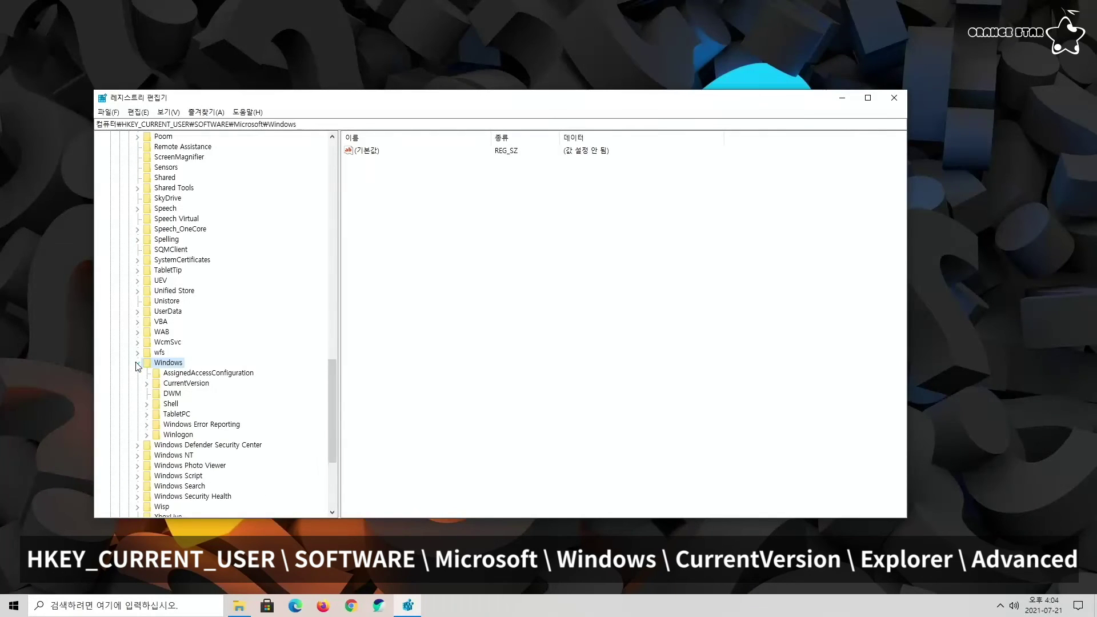
- Expand CurrentVersion and Explorer under the Windows key, and select the Advanced key
click(169, 383)
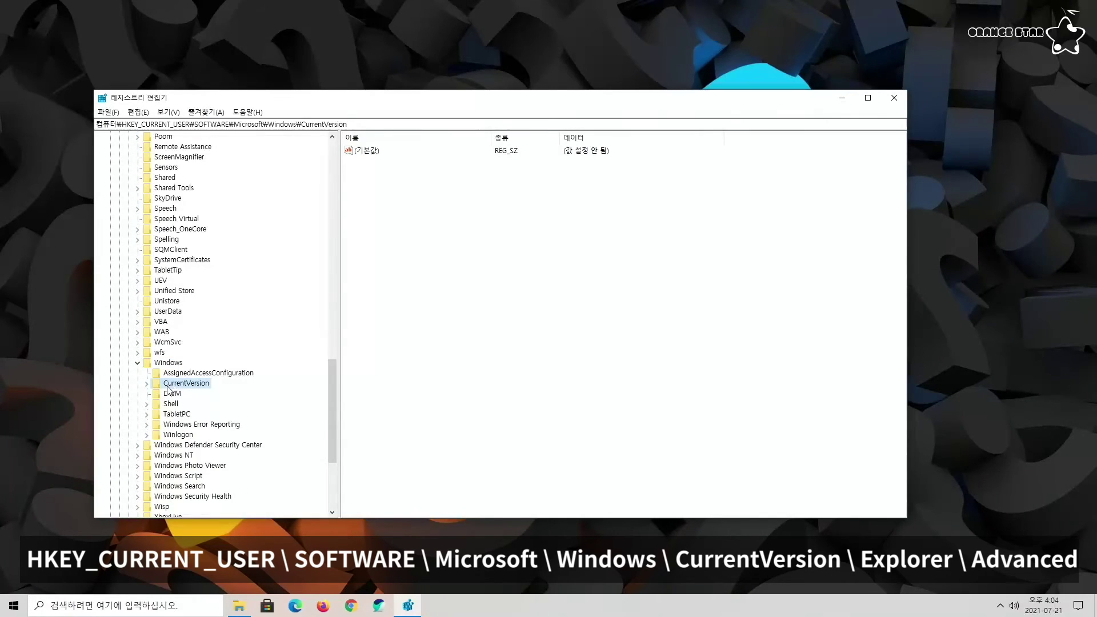
click(149, 385)
click(181, 374)
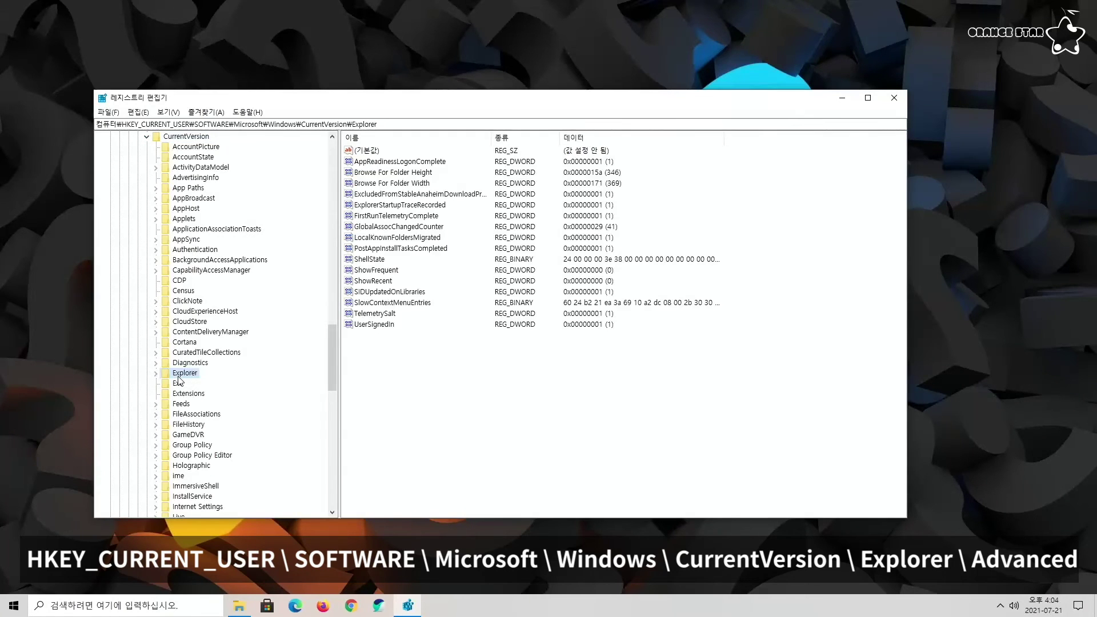
click(155, 374)
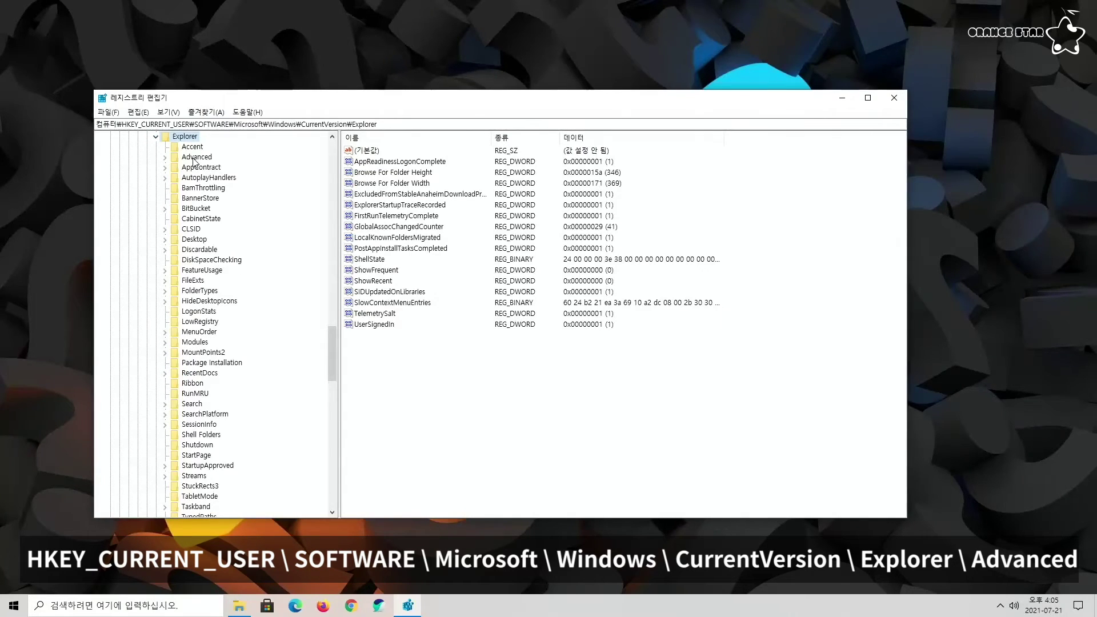
click(195, 158)
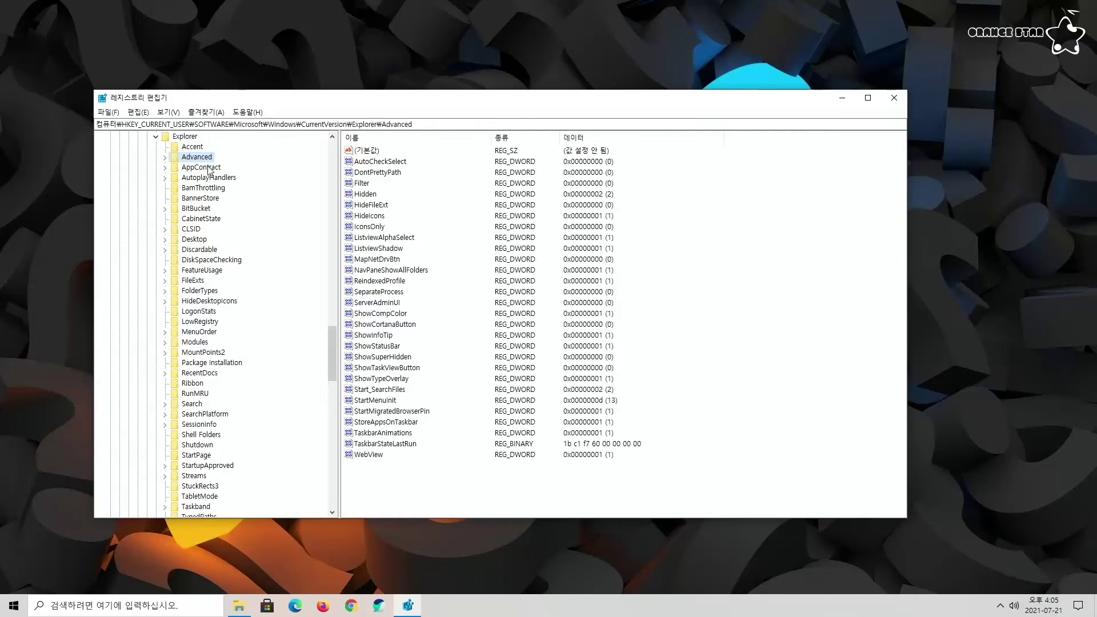
- Create a new DWORD (32-bit) value in the Advanced key and name it ShowSecondsInSystemClock
right_click(203, 162)
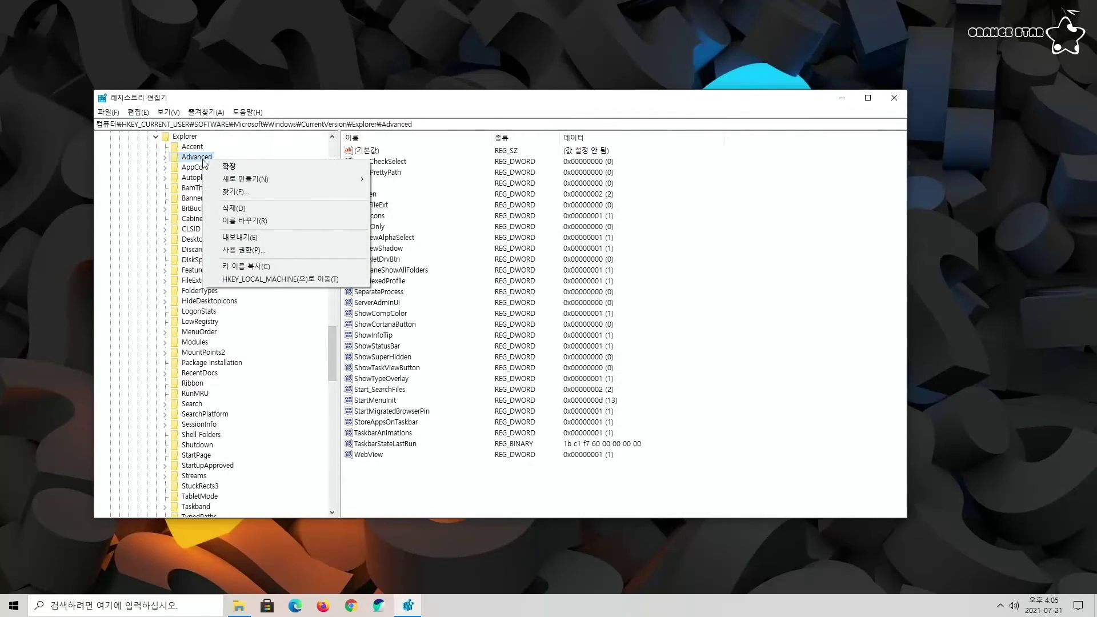
mouse_move(226, 183)
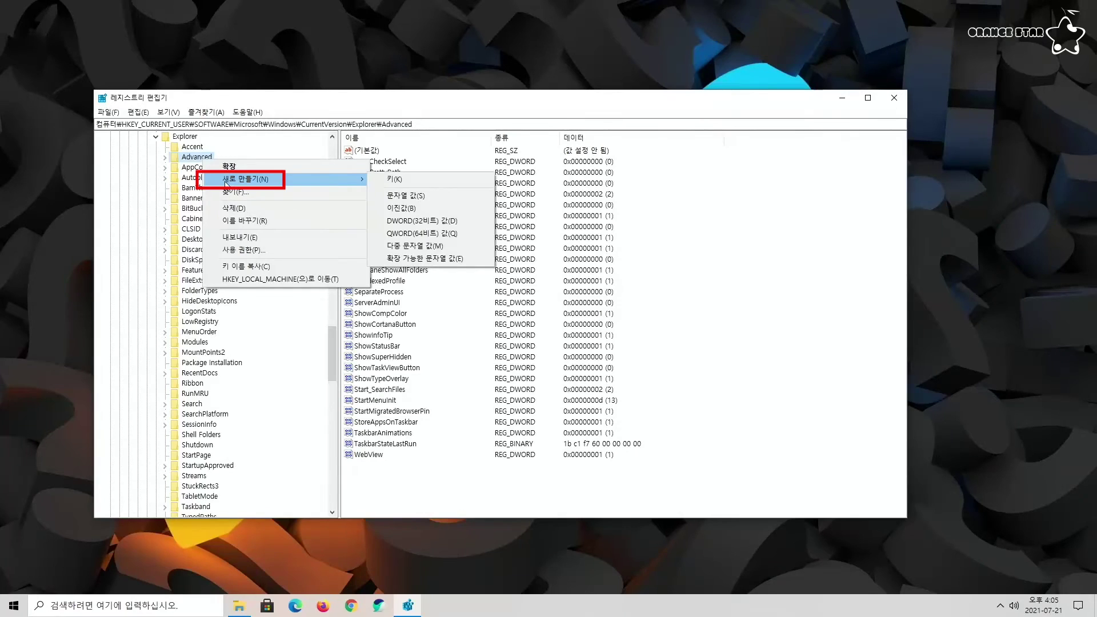
click(409, 222)
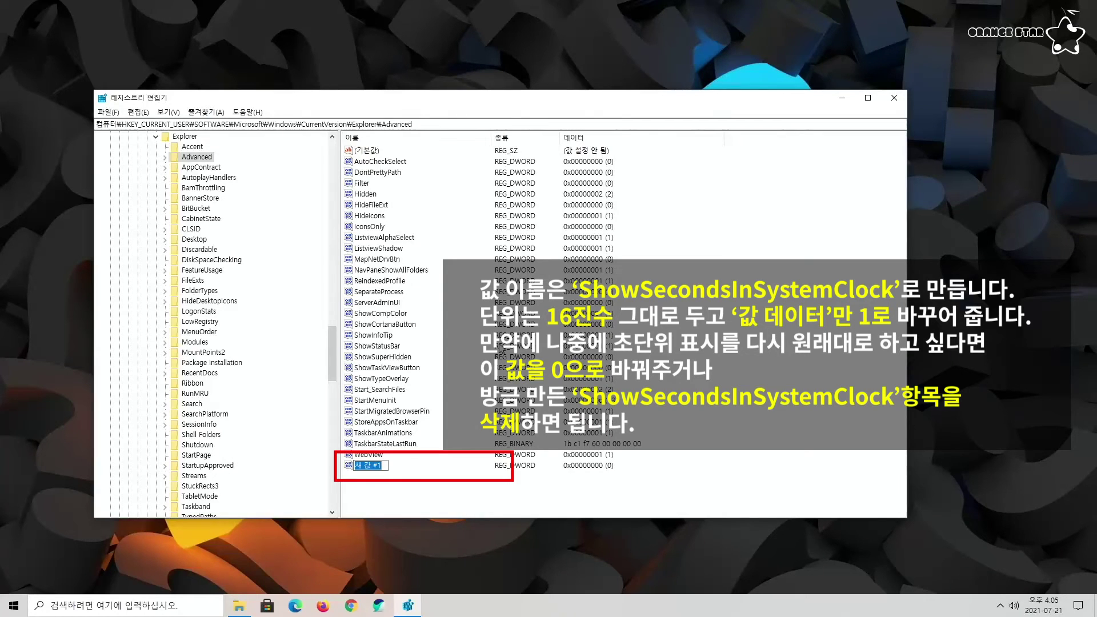
text(ShowSecondsInSystemClock)
key(Return)
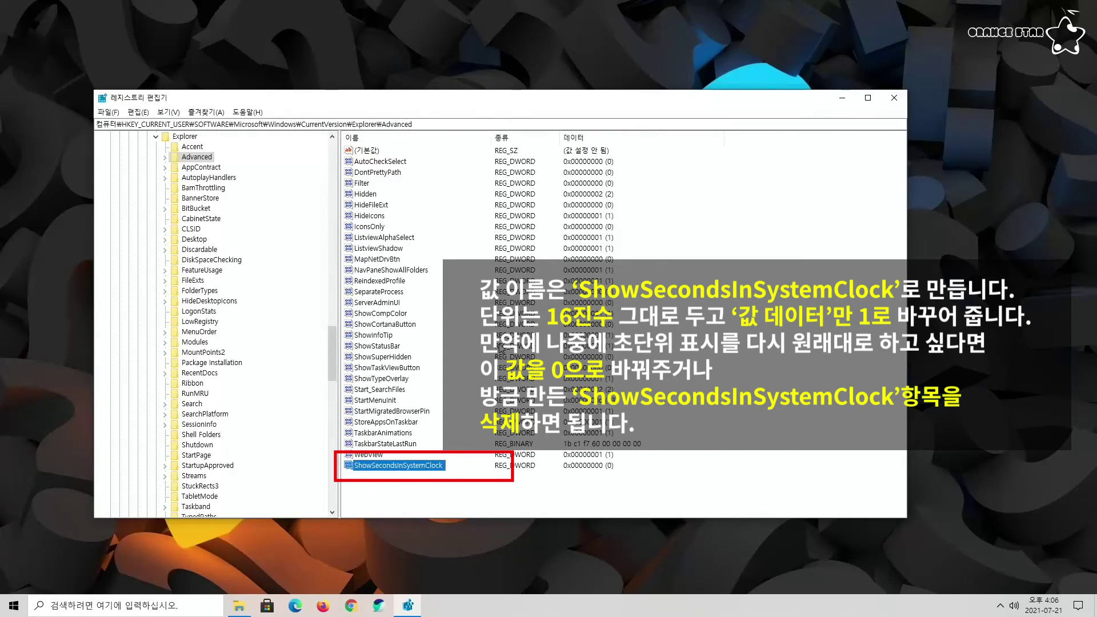
- Set the value data of ShowSecondsInSystemClock to 1, confirm it, and close the Registry Editor
double_click(416, 467)
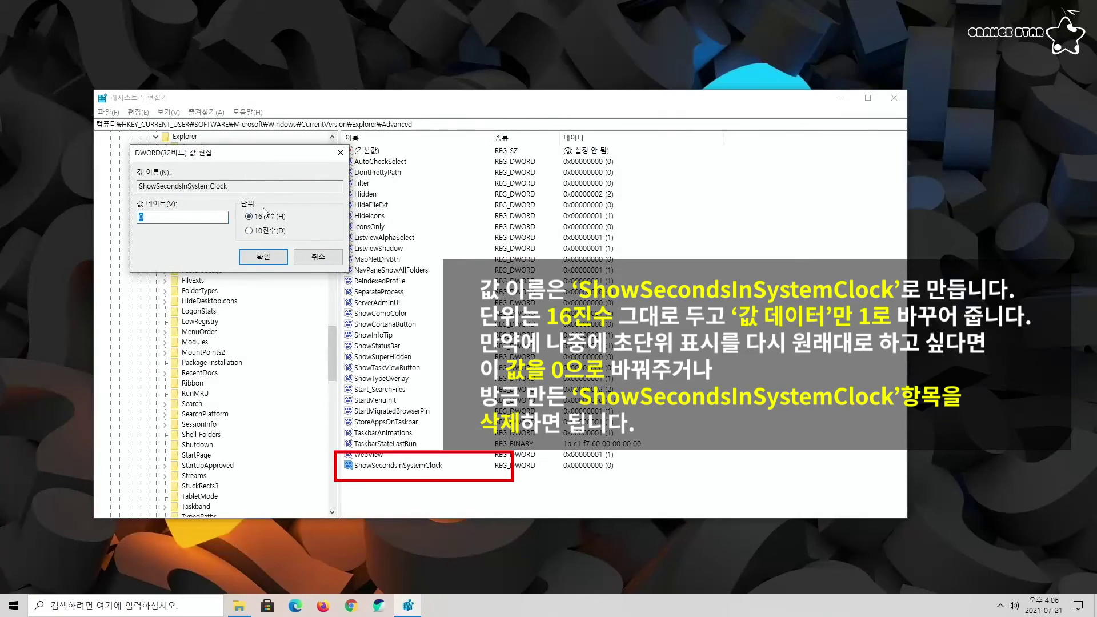
text(1)
click(269, 262)
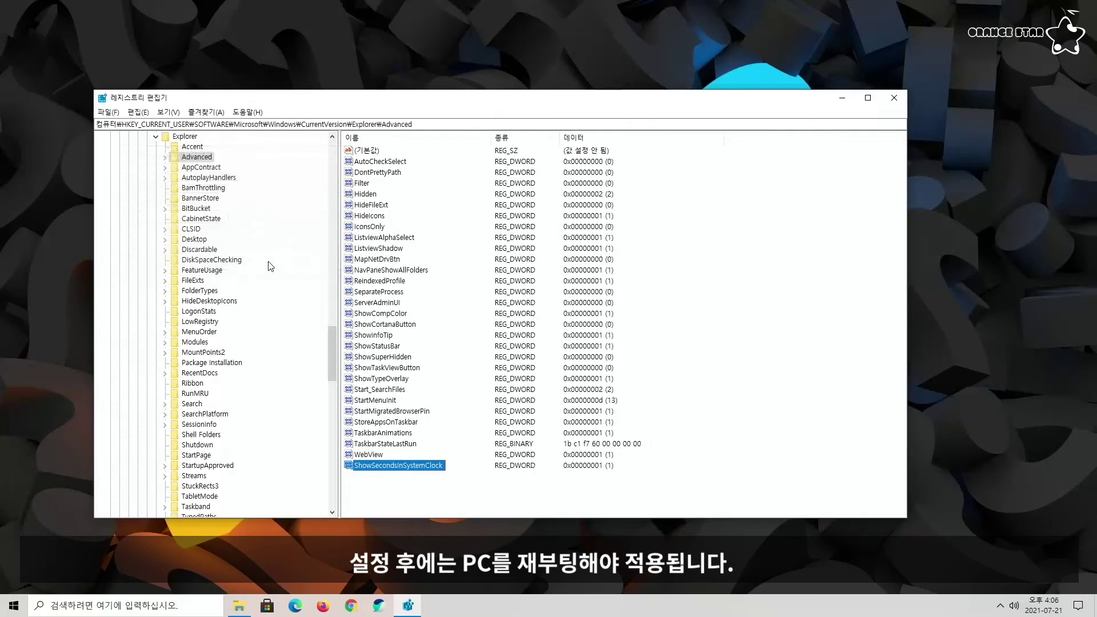
click(895, 97)
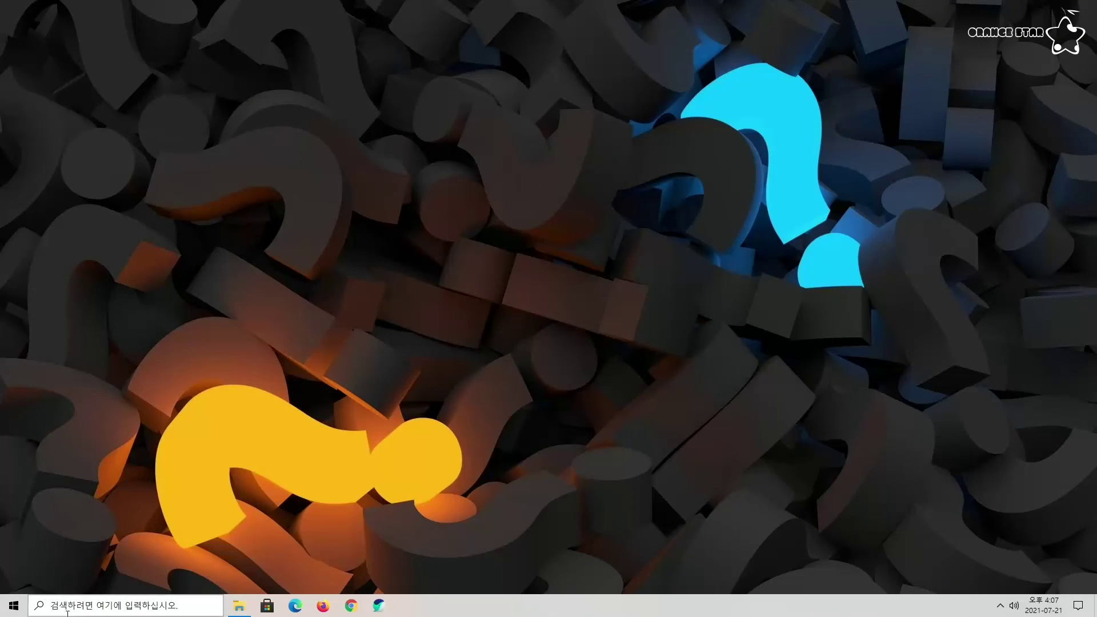
- Restart the PC to apply the registry change
click(14, 605)
click(15, 580)
click(39, 555)
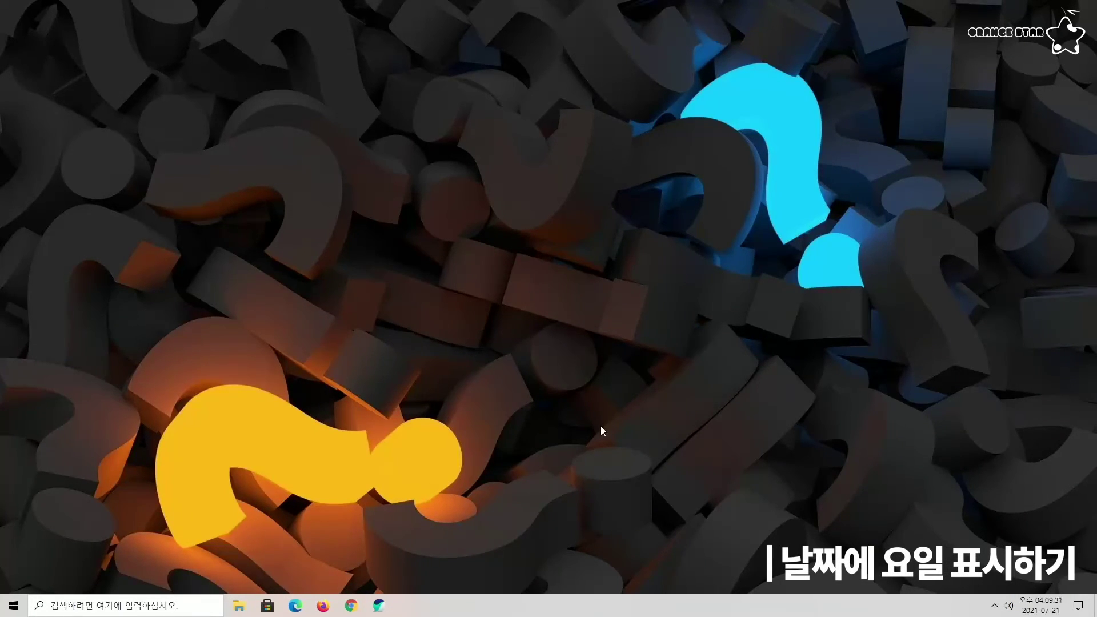
- Check the short date options among the data formats in the Time & Language region settings, keep 2017-04-05, and close Settings
key(super+i)
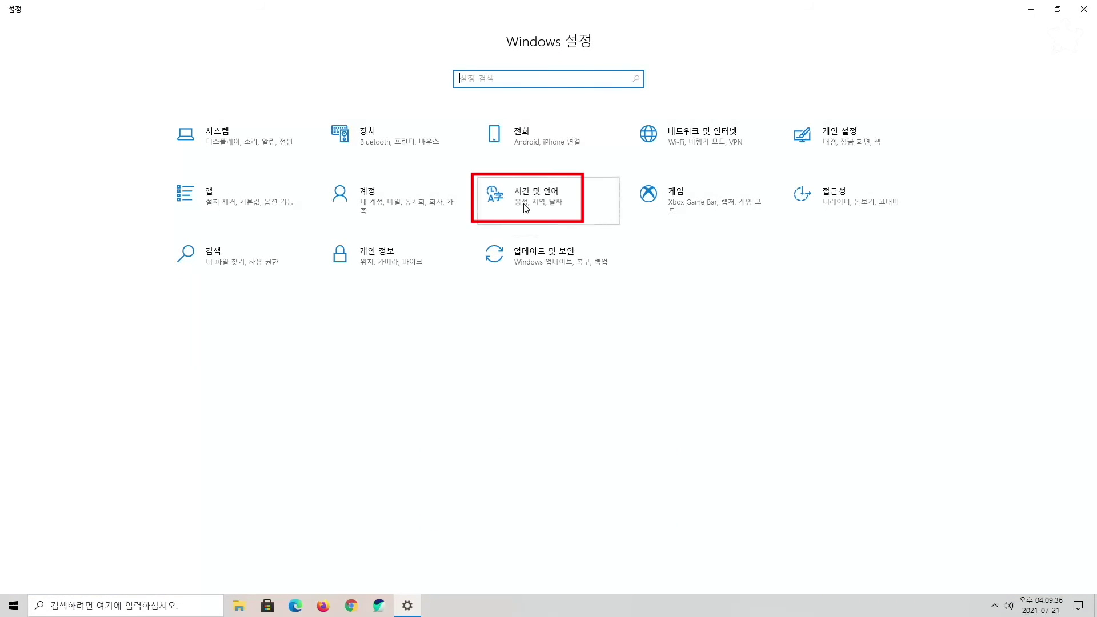
click(526, 209)
click(31, 156)
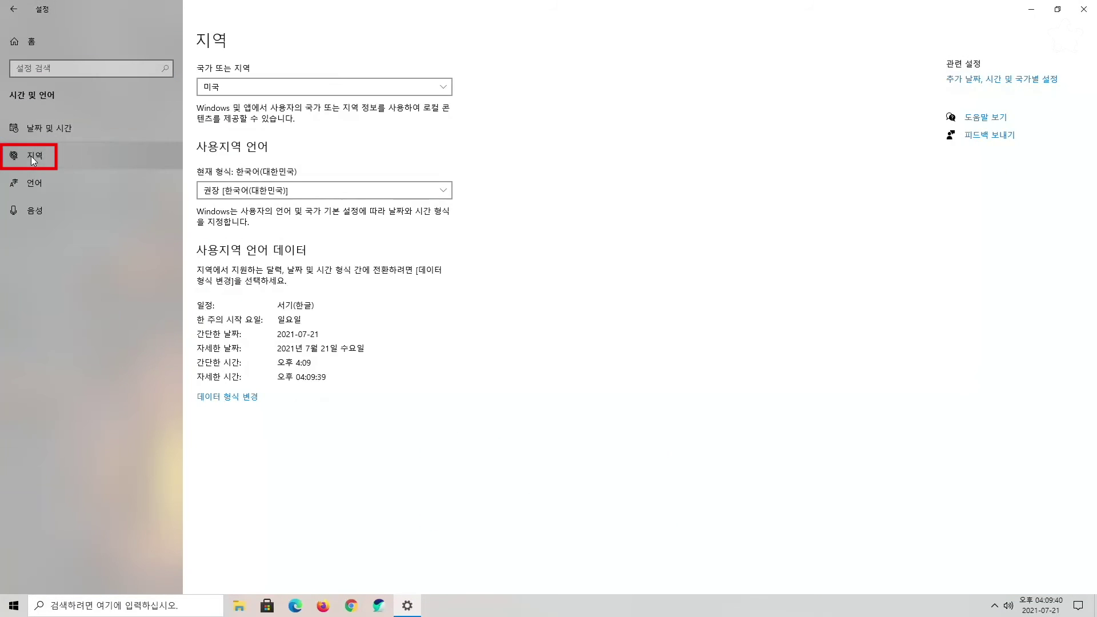
click(243, 400)
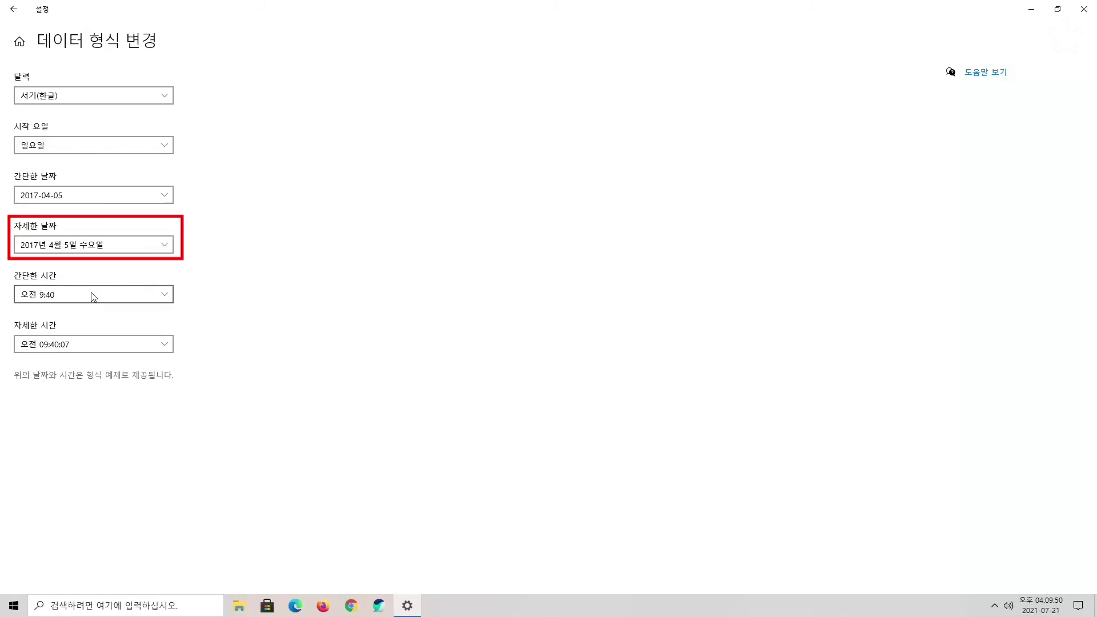
click(96, 200)
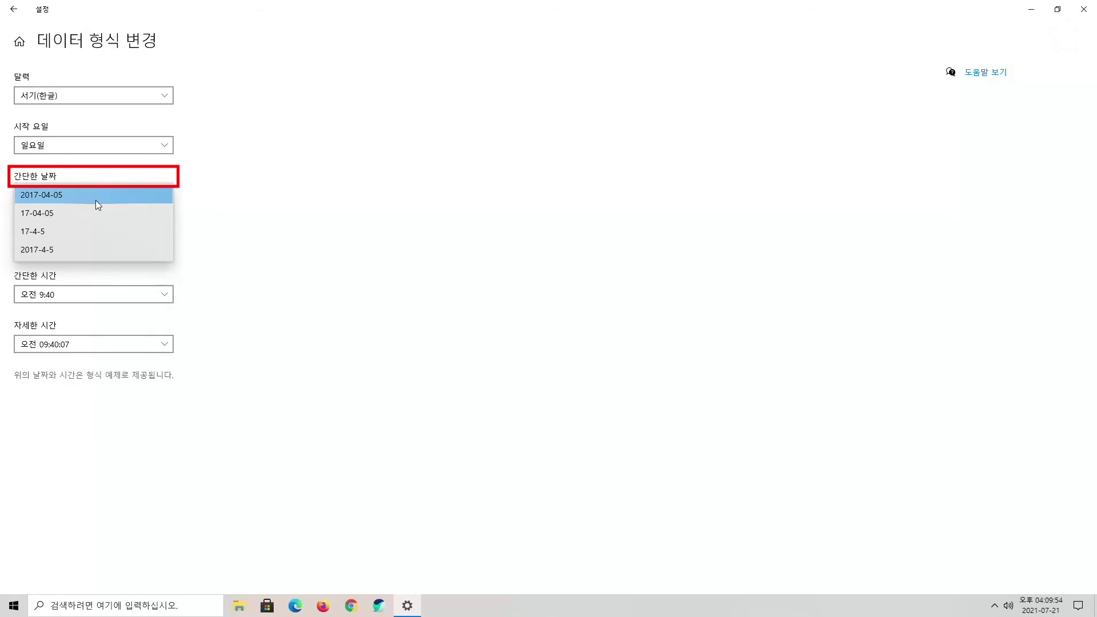
click(97, 201)
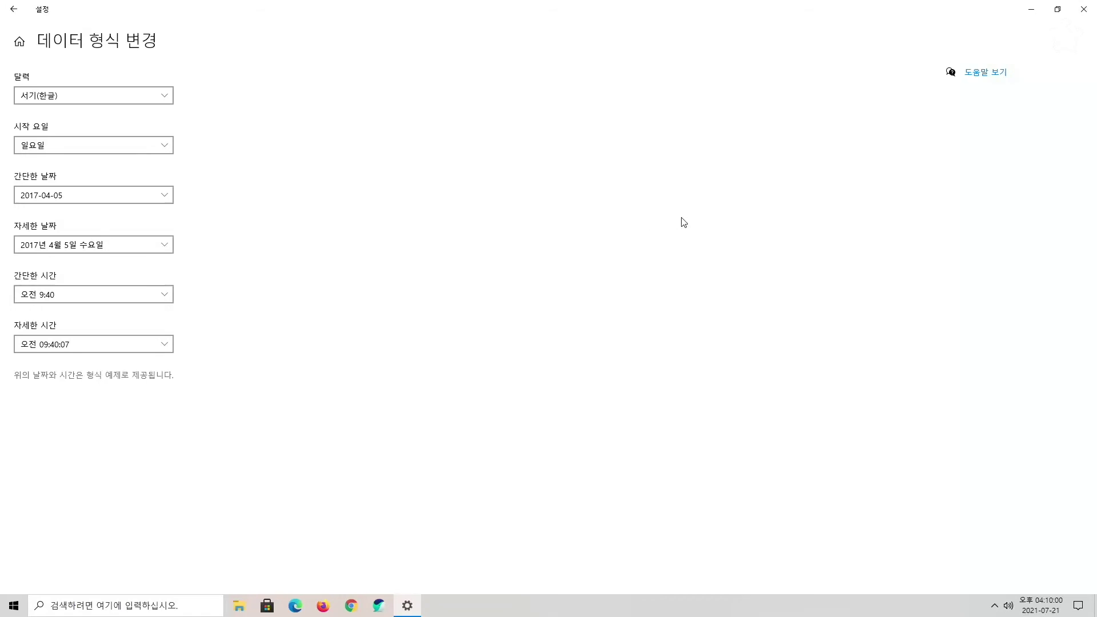
click(1084, 9)
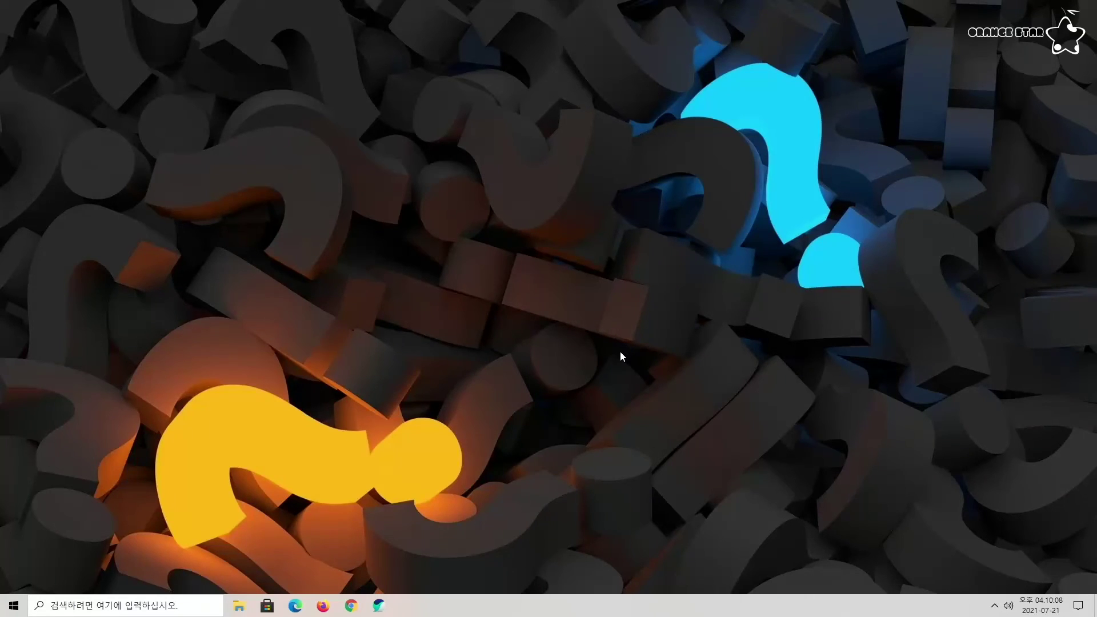
- Open the date, time and number format dialog from the Control Panel (제어판), close the Control Panel, and move the dialog to the screen's centre
click(135, 607)
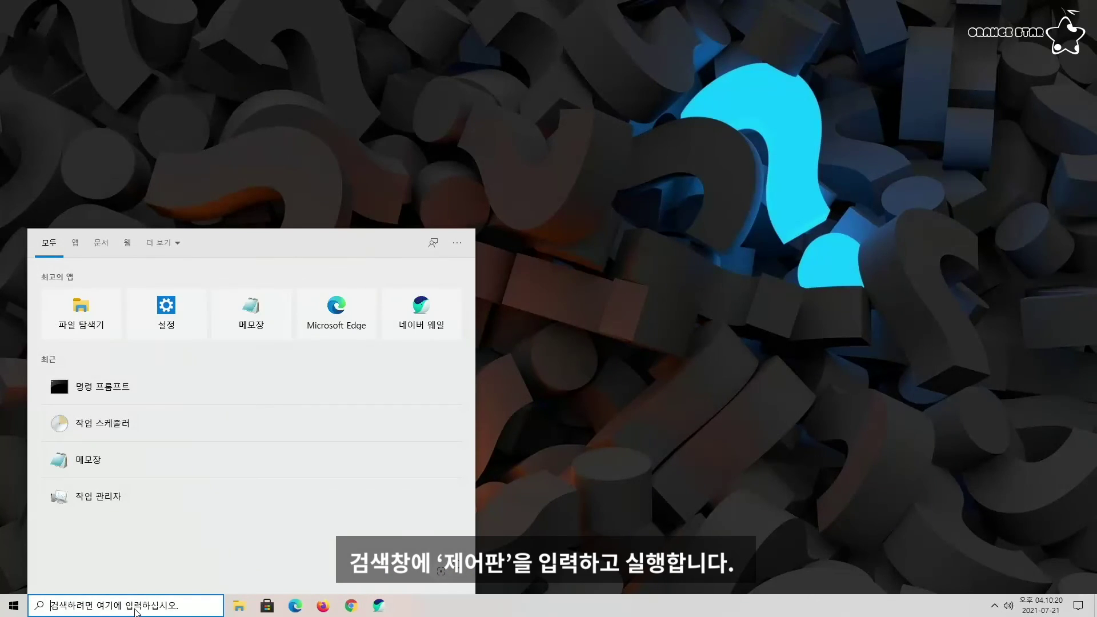
text(제어판)
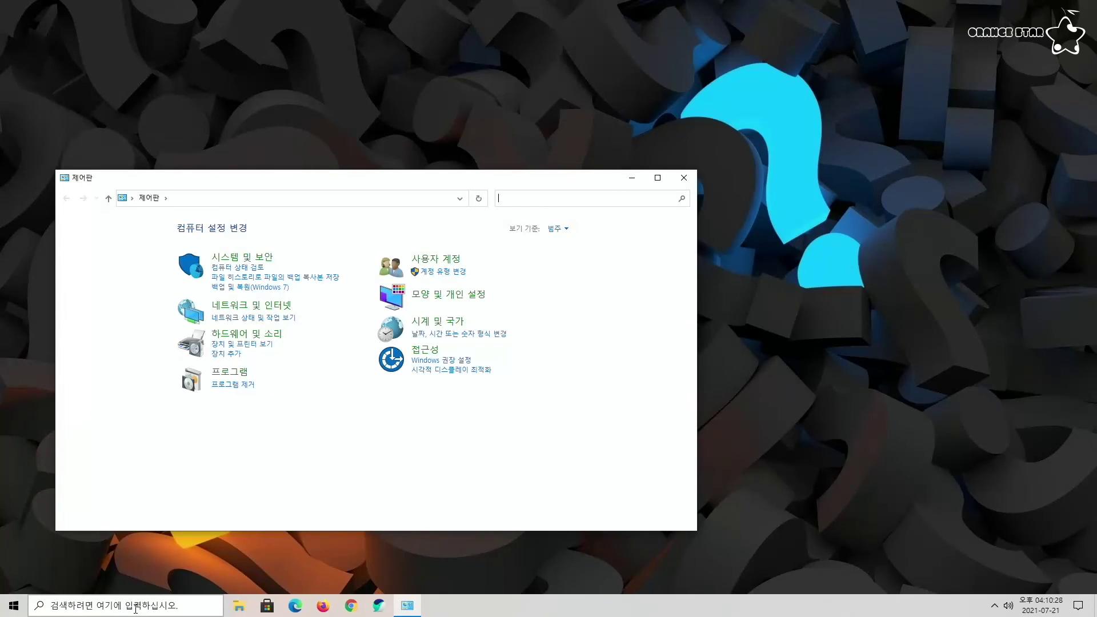
click(445, 336)
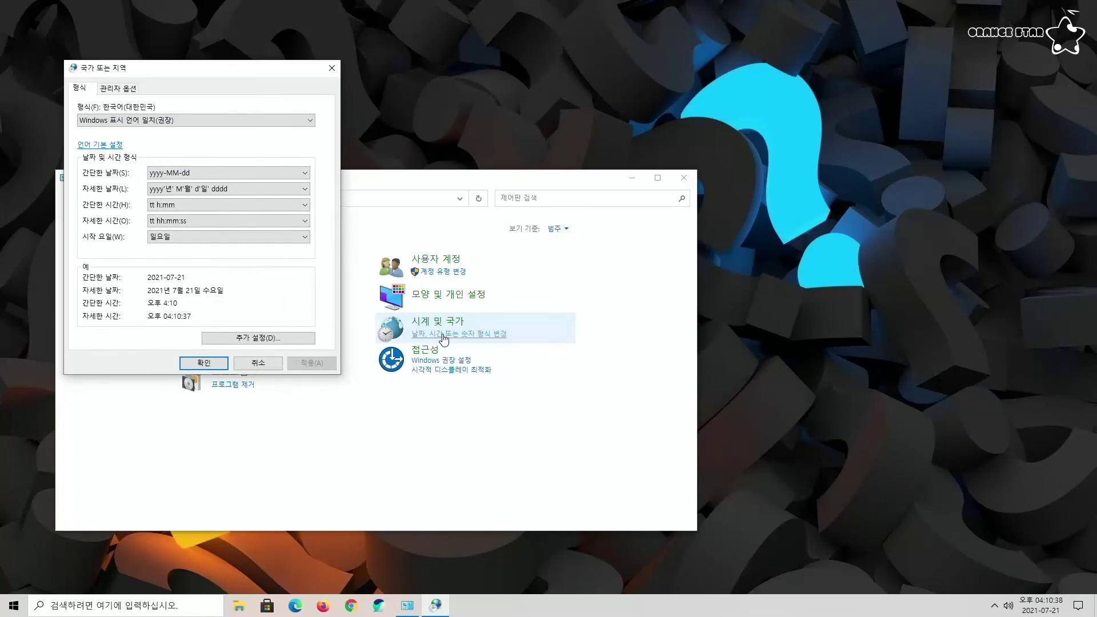
click(684, 177)
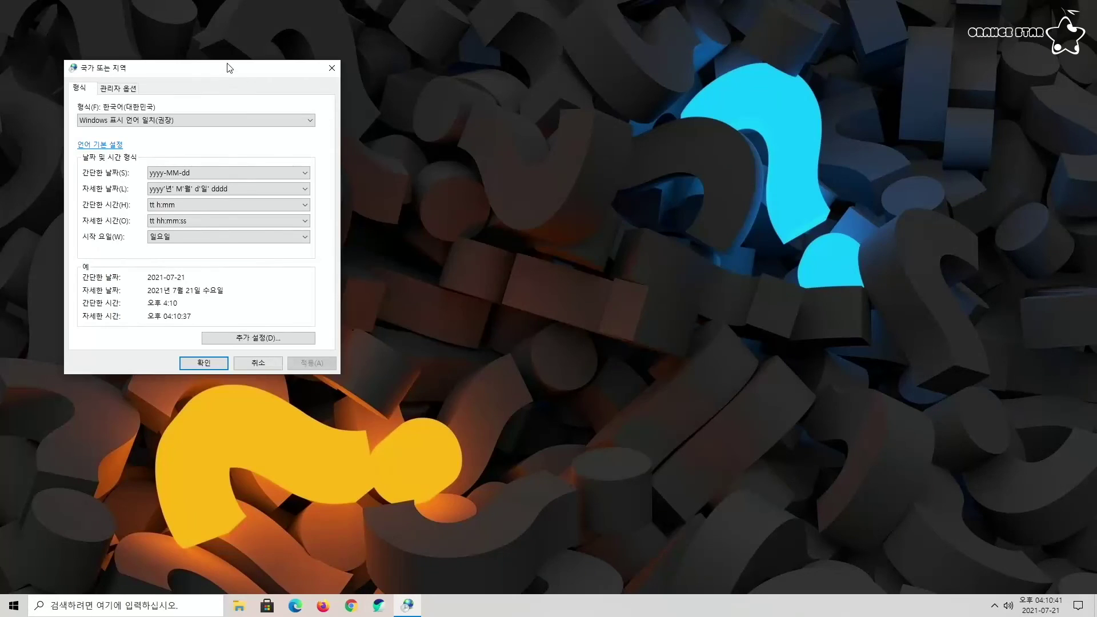
drag(228, 67, 583, 161)
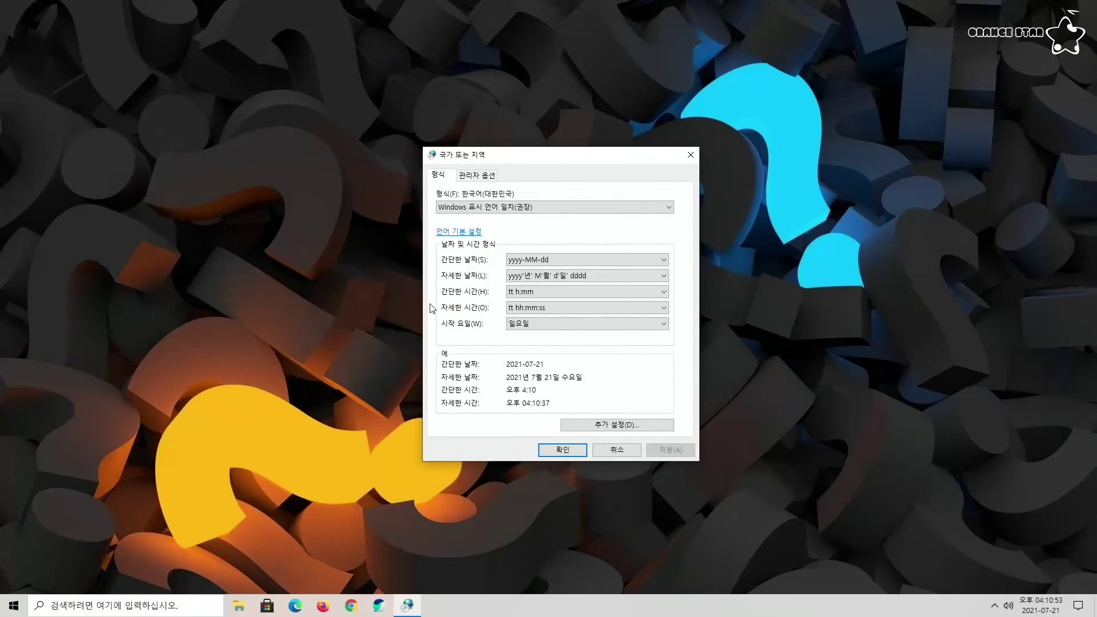
- Look through the preset short date formats, and open the date customization in the additional format settings
click(526, 262)
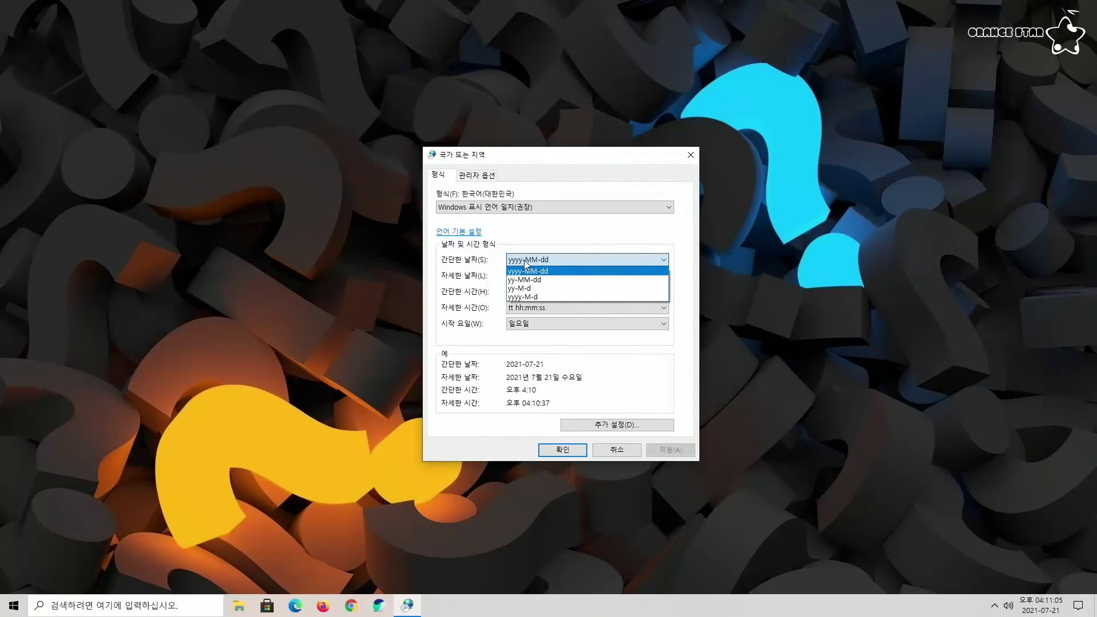
click(526, 263)
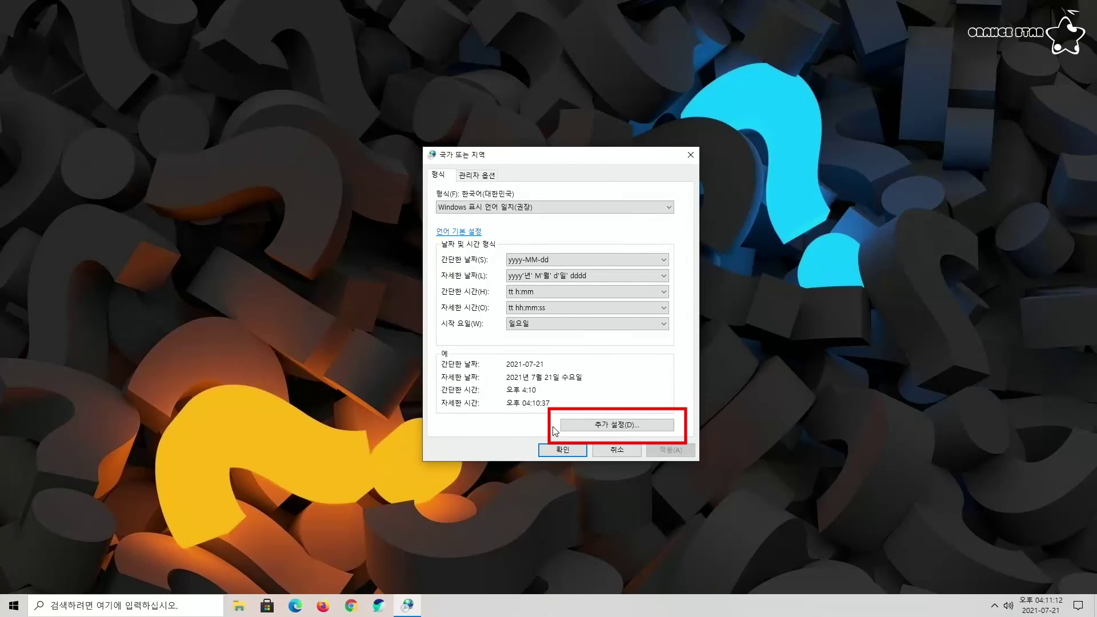
click(562, 428)
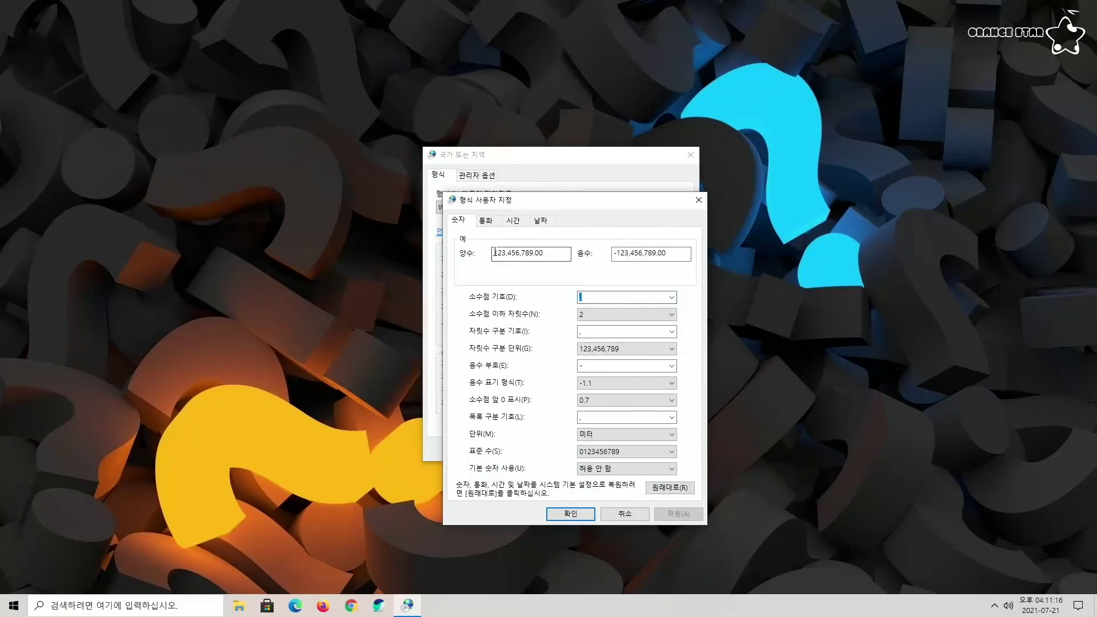
click(540, 226)
key(Tab)
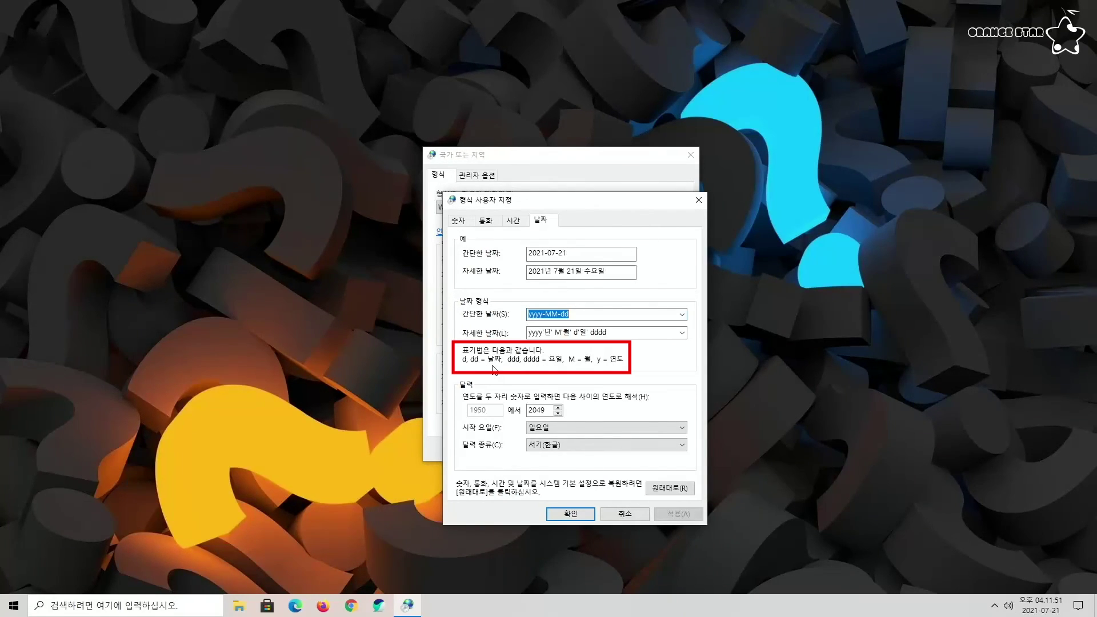
- Set the short date format to yyyy-MM-dd dddd and apply it
click(582, 314)
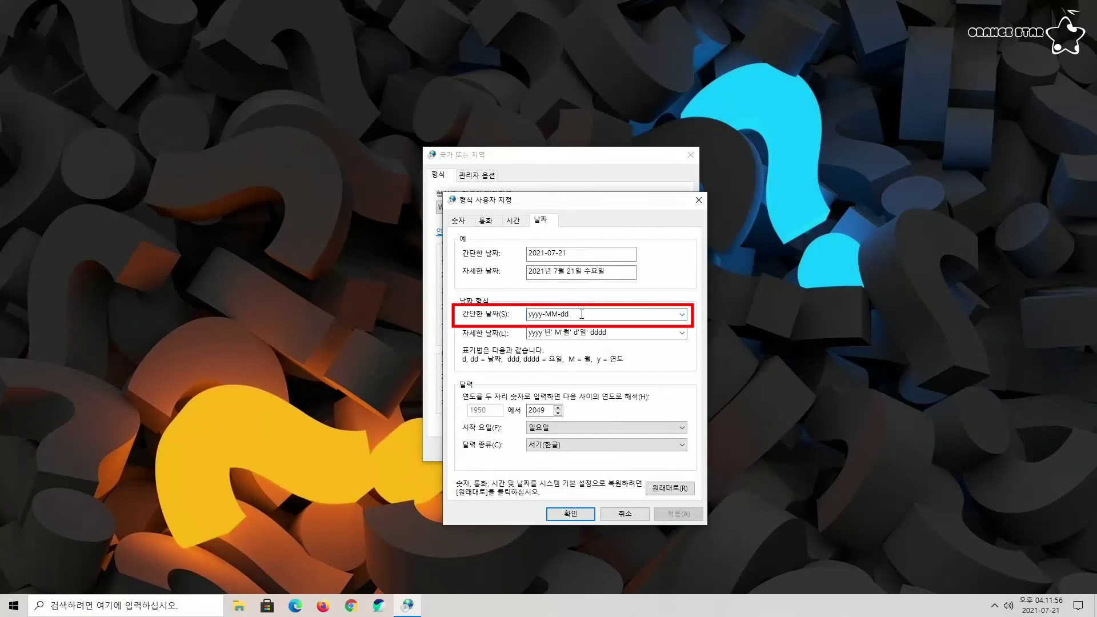
text(dddd)
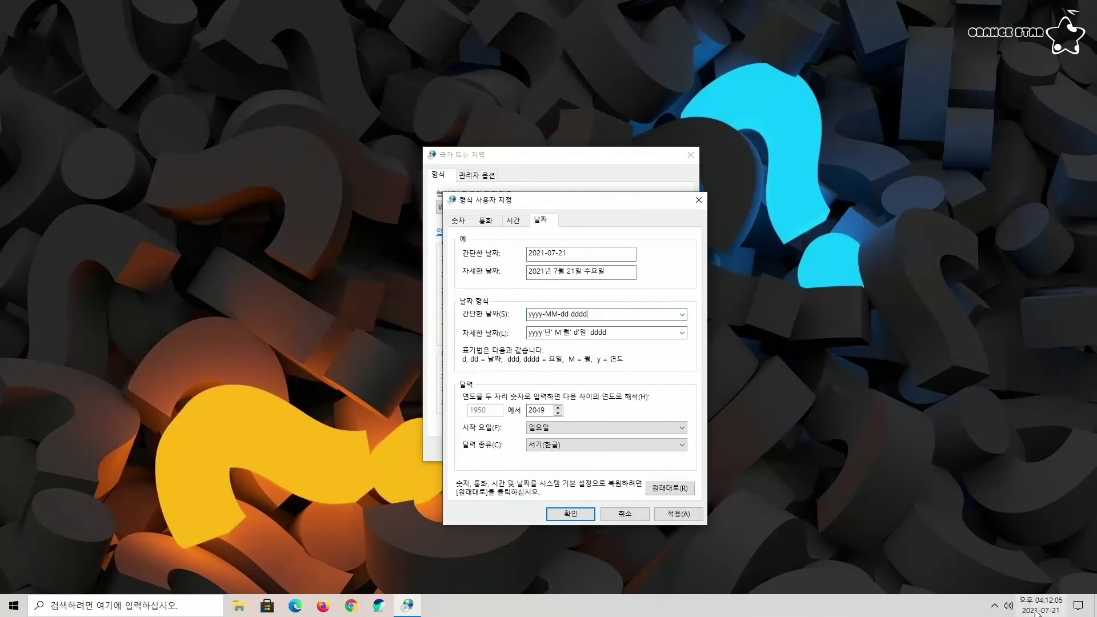
click(686, 516)
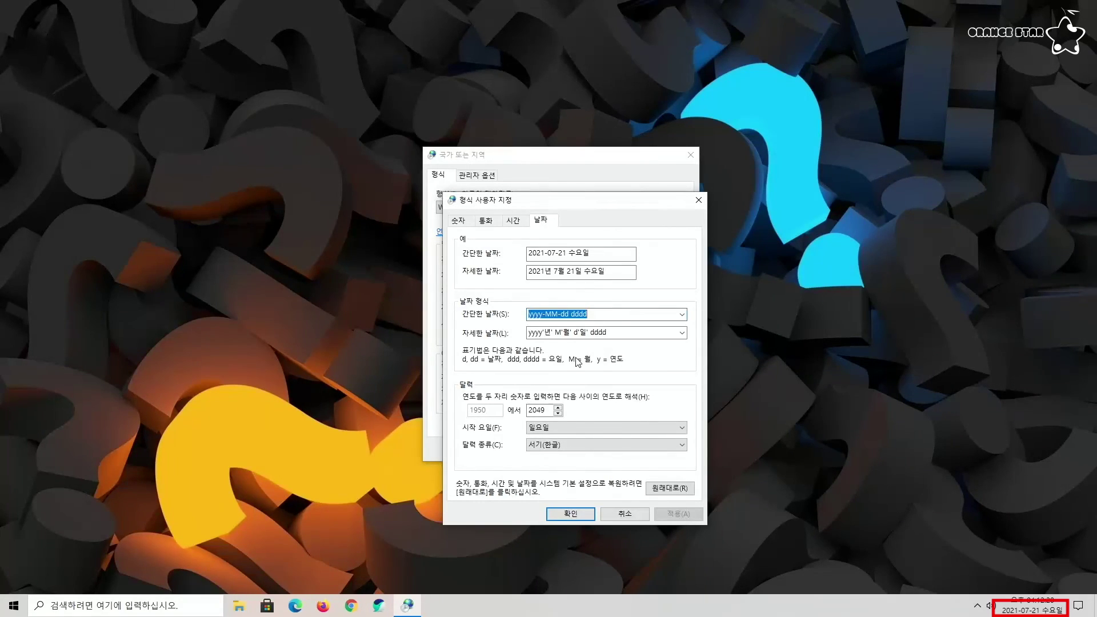
- Try to apply the short date format yyyy-MM-dd (dddd) with plain parentheses around the weekday, and dismiss the message
click(572, 314)
text(()
click(665, 515)
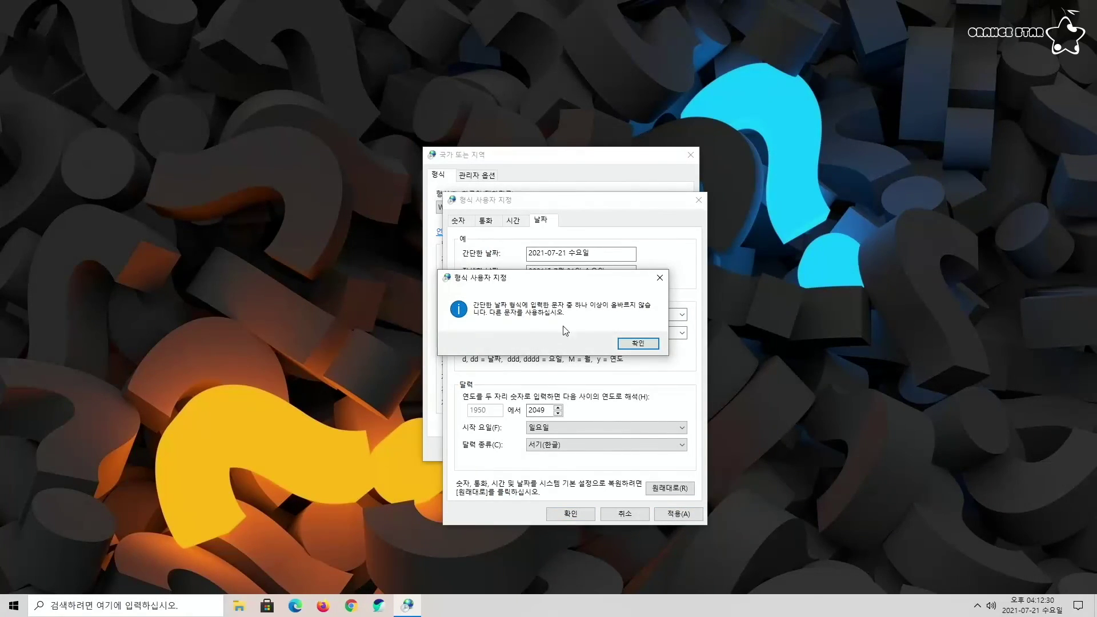
click(638, 344)
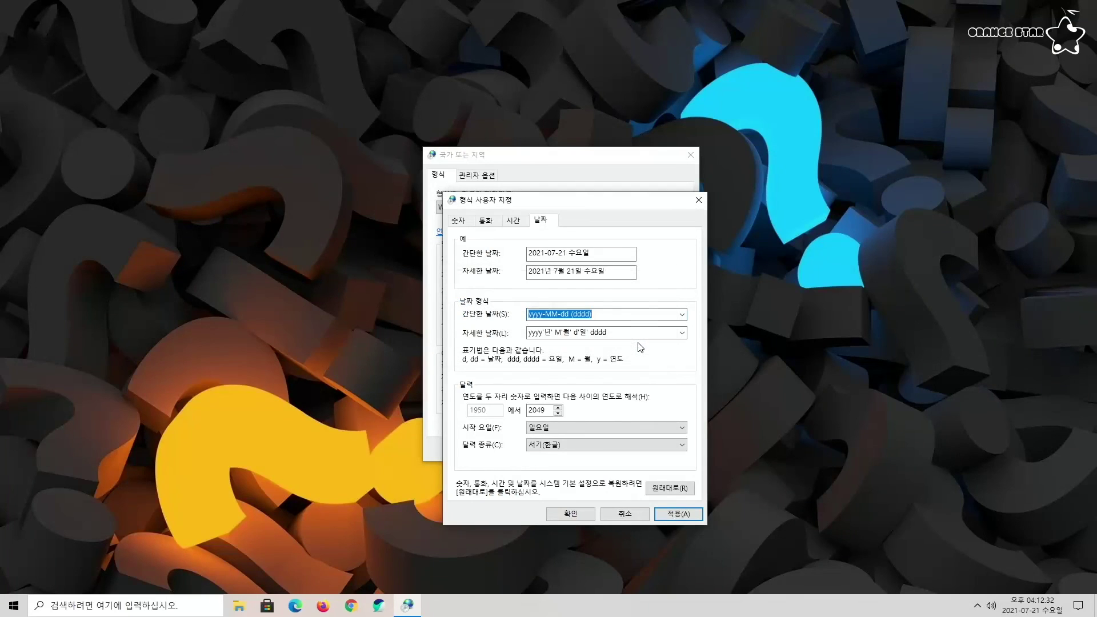
- Enclose each weekday parenthesis in single quotes so the short date format reads yyyy-MM-dd '('dddd')', and apply it
click(573, 314)
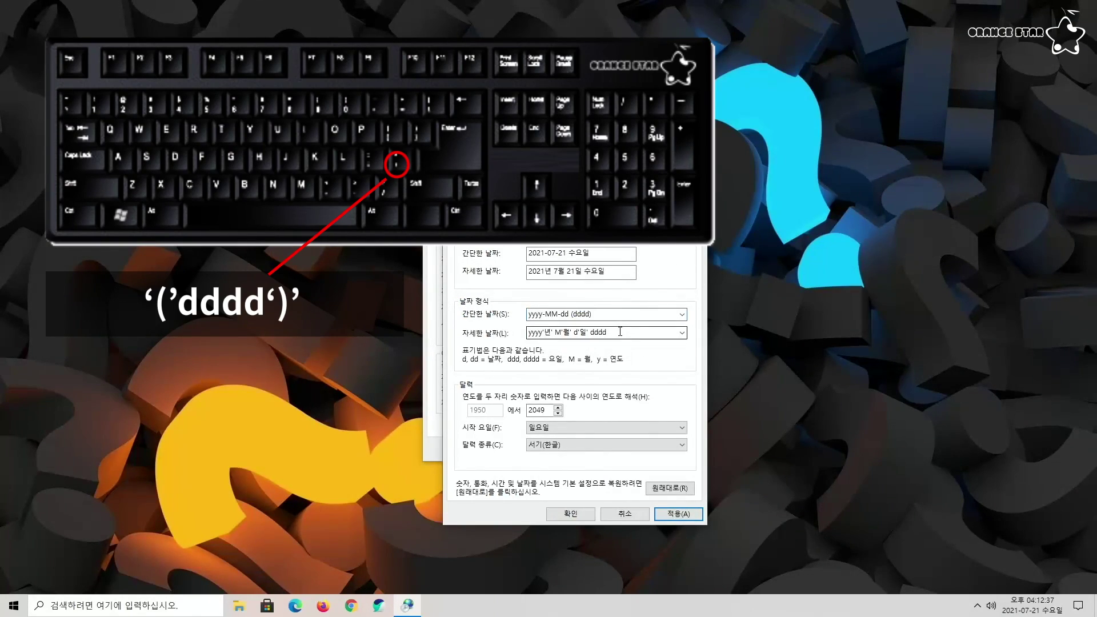
text('(')
click(677, 514)
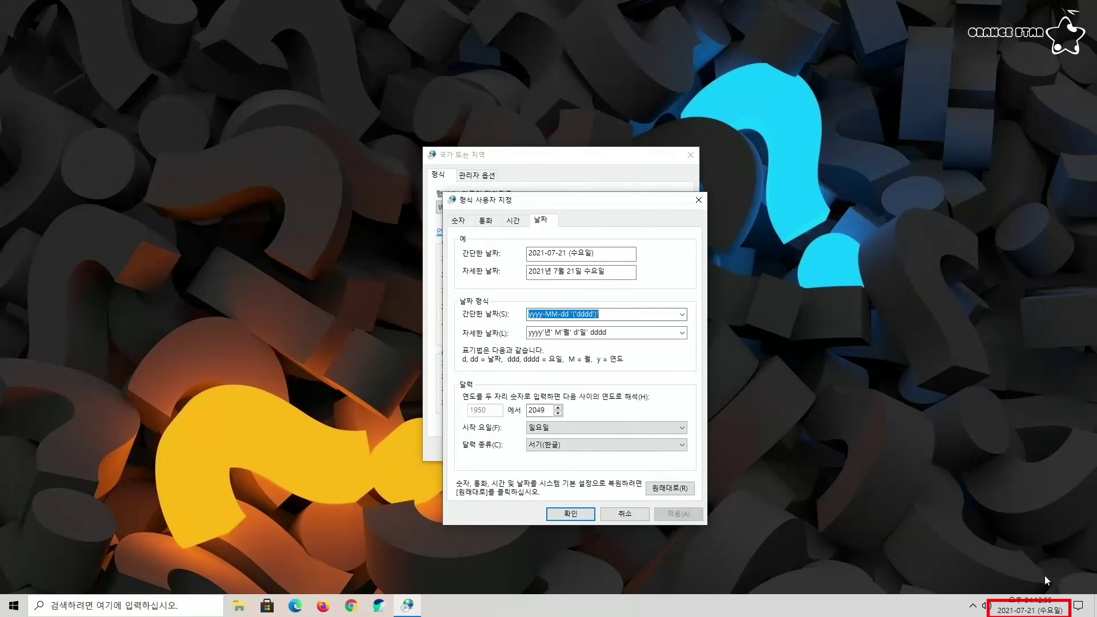
- Shorten the weekday so the short date format reads yyyy-MM-dd '('ddd')', apply it, and confirm both format dialogs
click(584, 314)
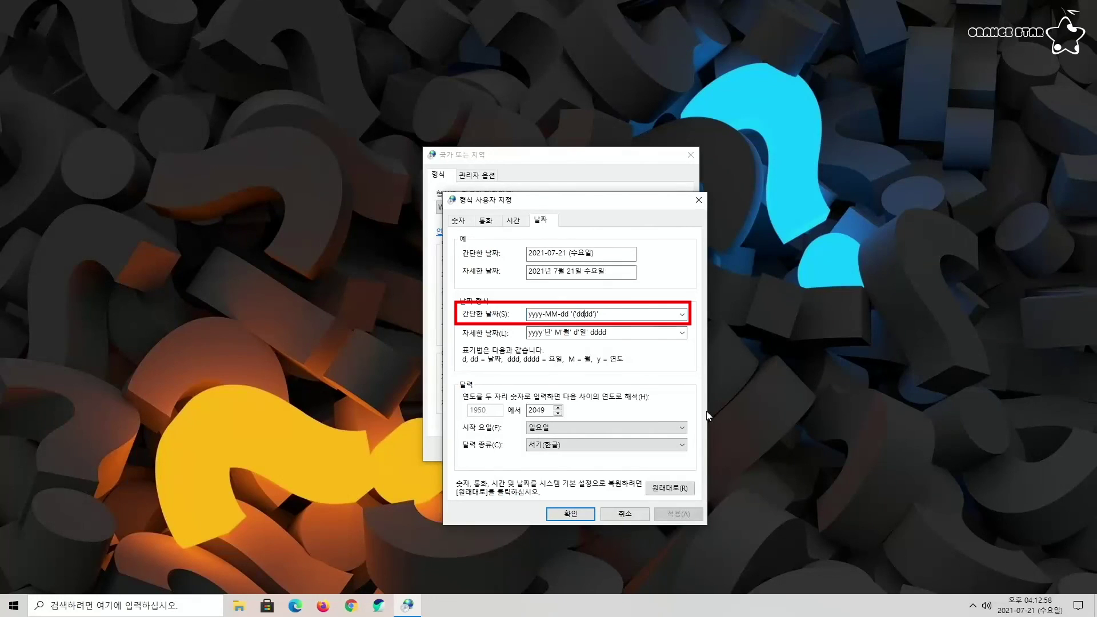
key(BackSpace)
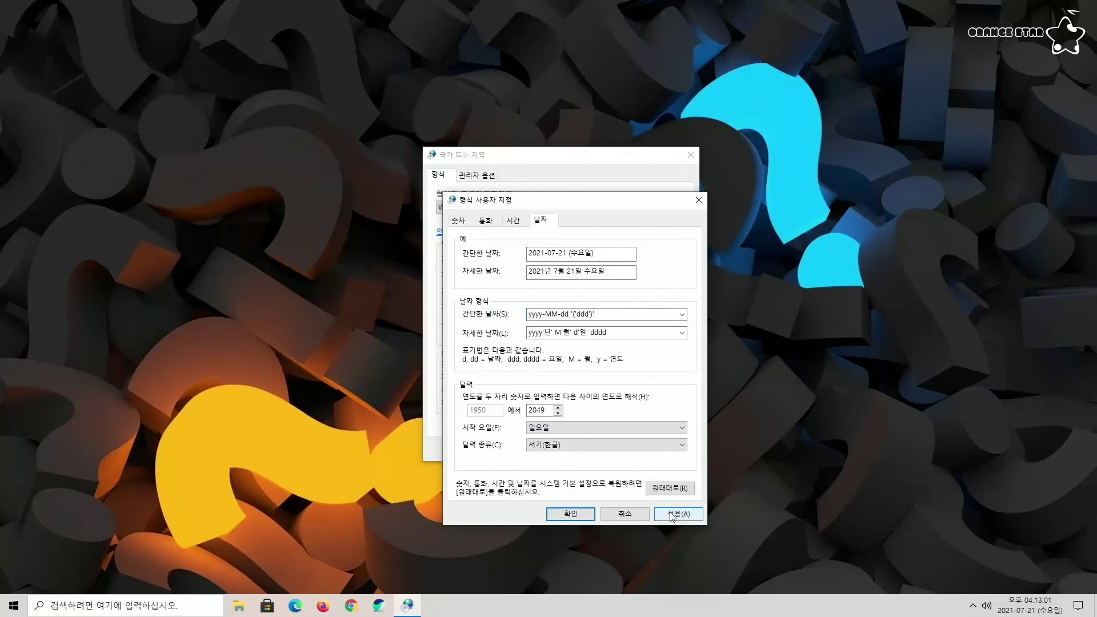
key(alt+a)
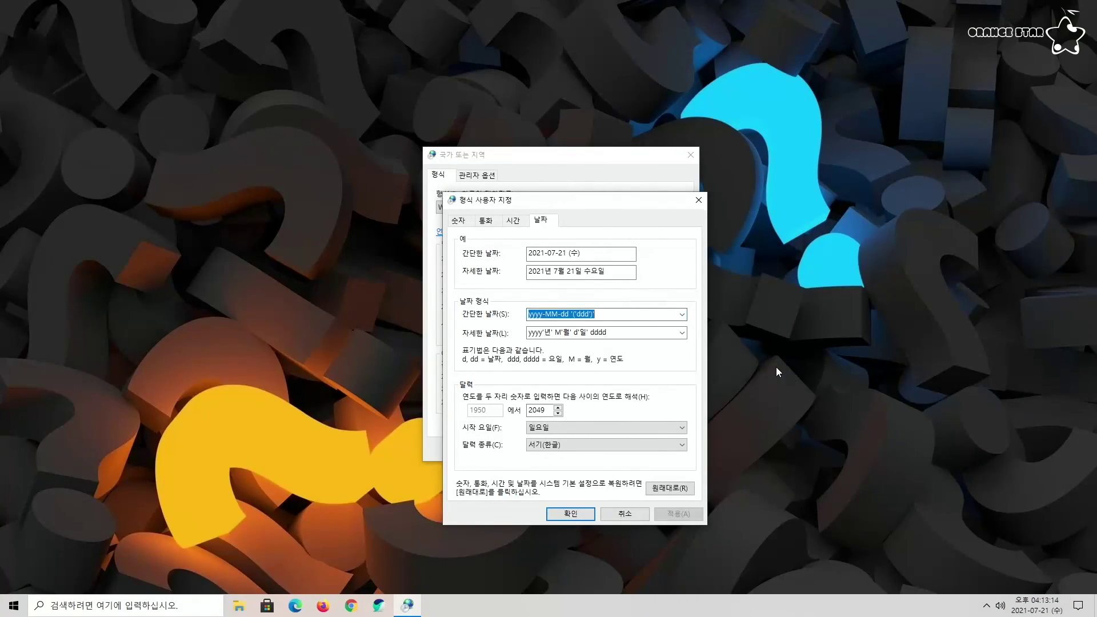
click(571, 514)
click(553, 452)
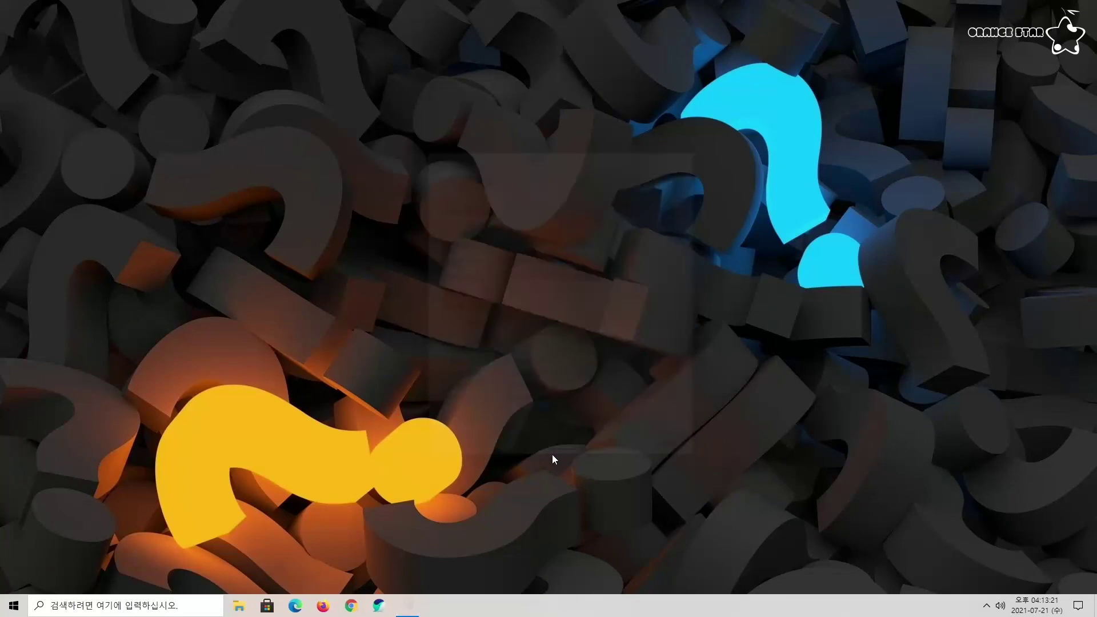